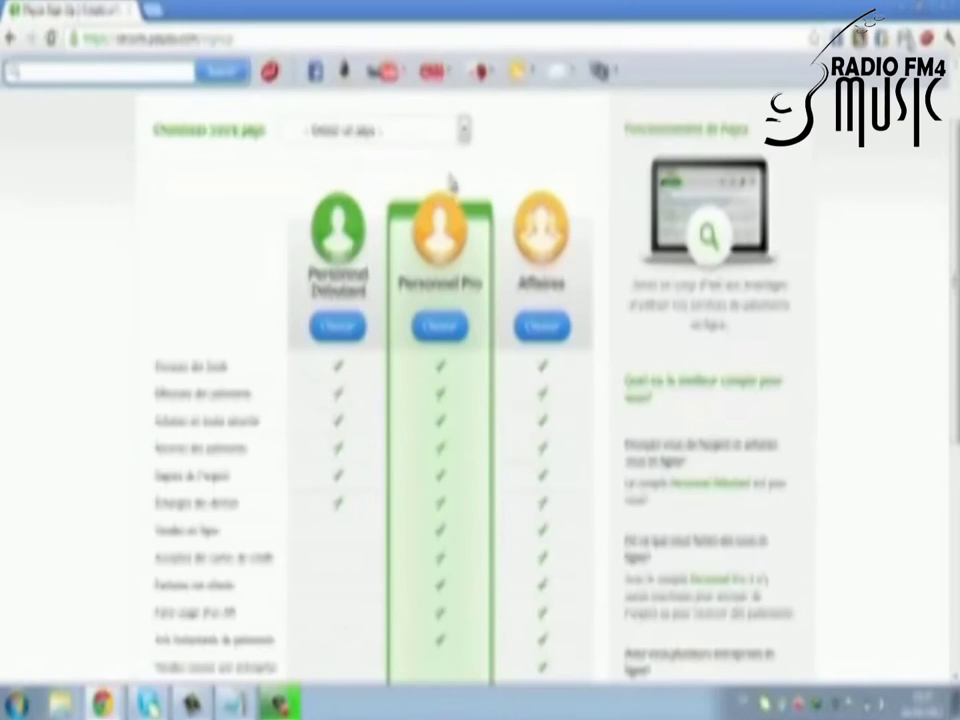
Step: Select Mauritanie as the country and start the Personnel Pro account signup
{"action": "left_click", "coordinate": [456, 327]}
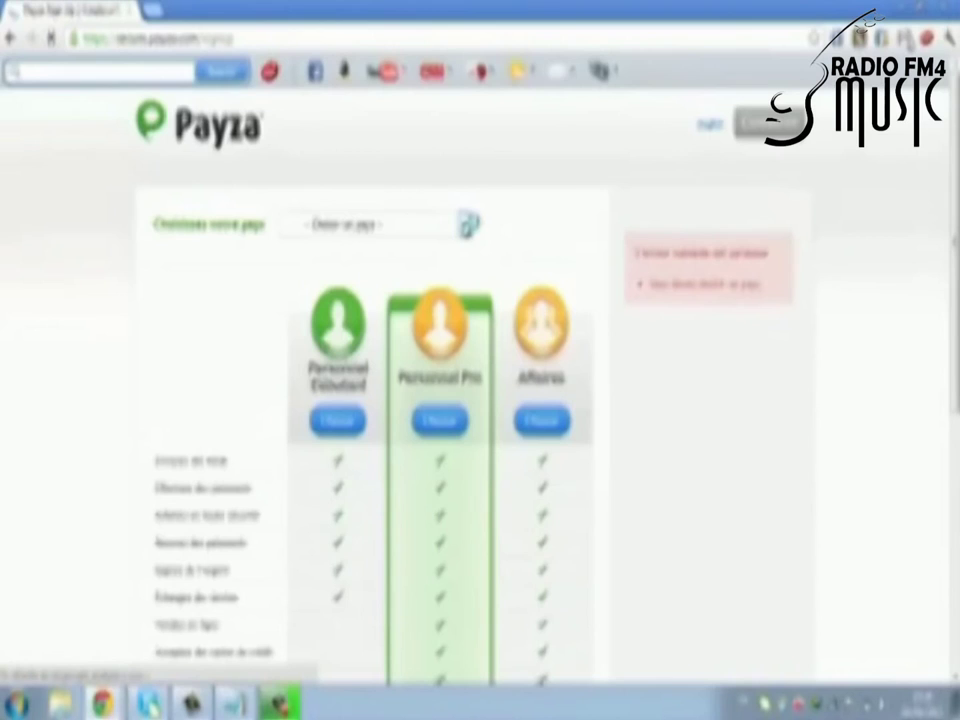
{"action": "left_click", "coordinate": [466, 224]}
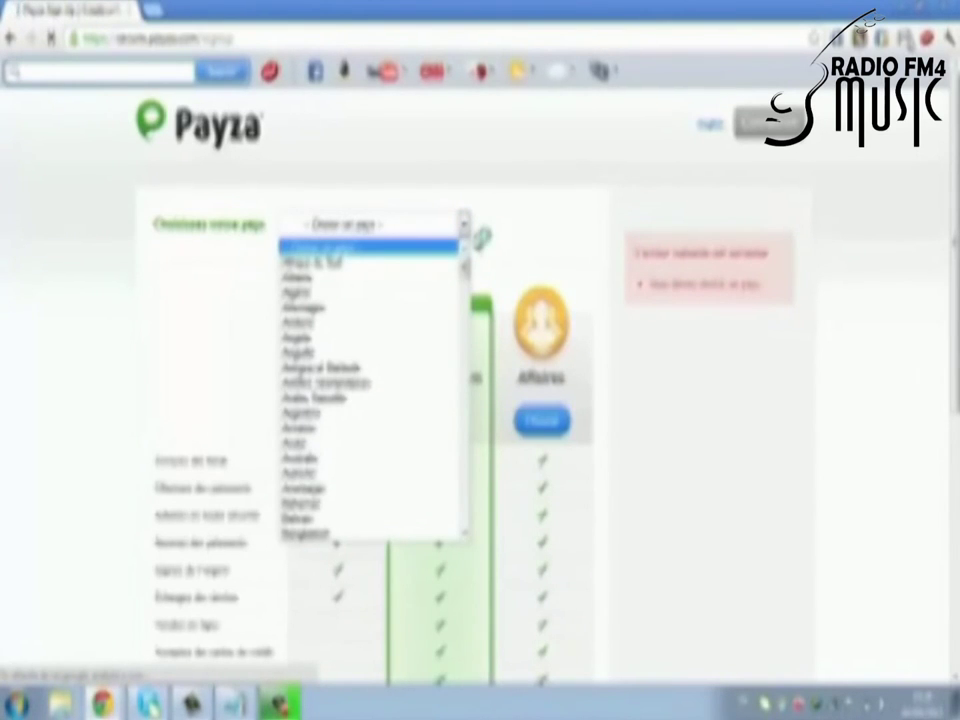
{"action": "key", "text": "m"}
{"action": "key", "text": "Down"}
{"action": "key", "text": "Down"}
{"action": "key", "text": "Down"}
{"action": "key", "text": "Down"}
{"action": "key", "text": "Down"}
{"action": "key", "text": "Down"}
{"action": "key", "text": "Down"}
{"action": "key", "text": "Down"}
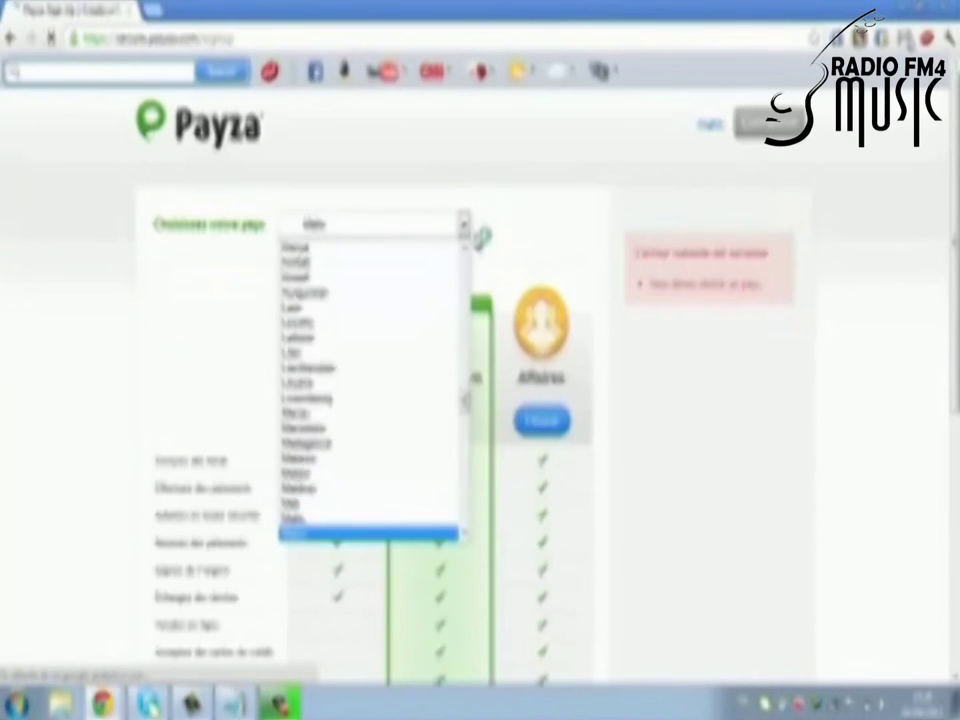
{"action": "key", "text": "Down"}
{"action": "key", "text": "Down"}
{"action": "key", "text": "Down"}
{"action": "key", "text": "Return"}
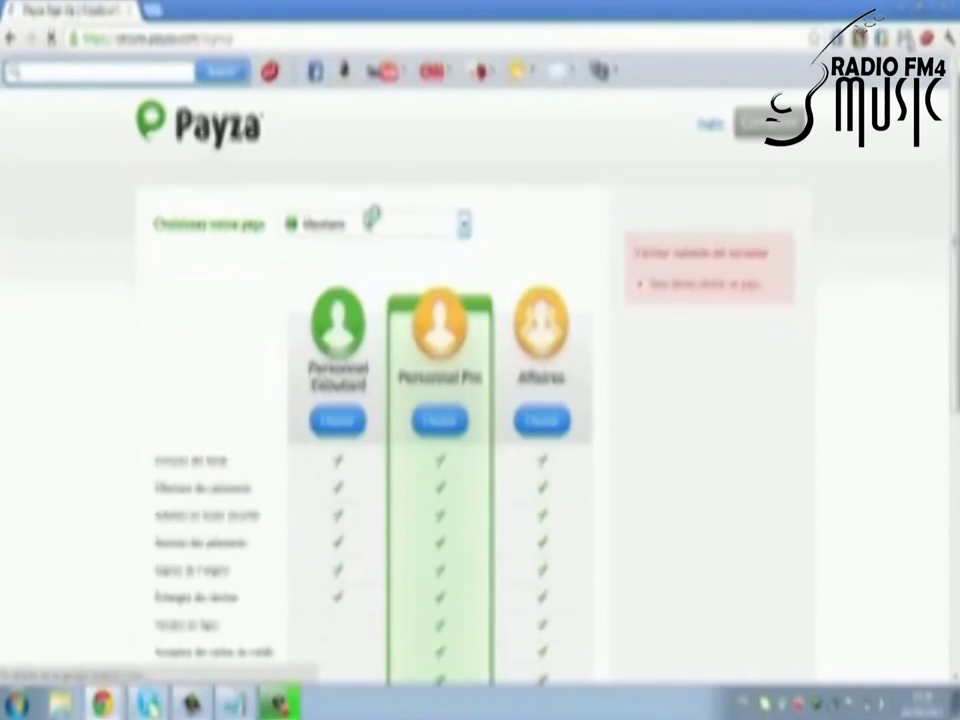
{"action": "left_click", "coordinate": [438, 421]}
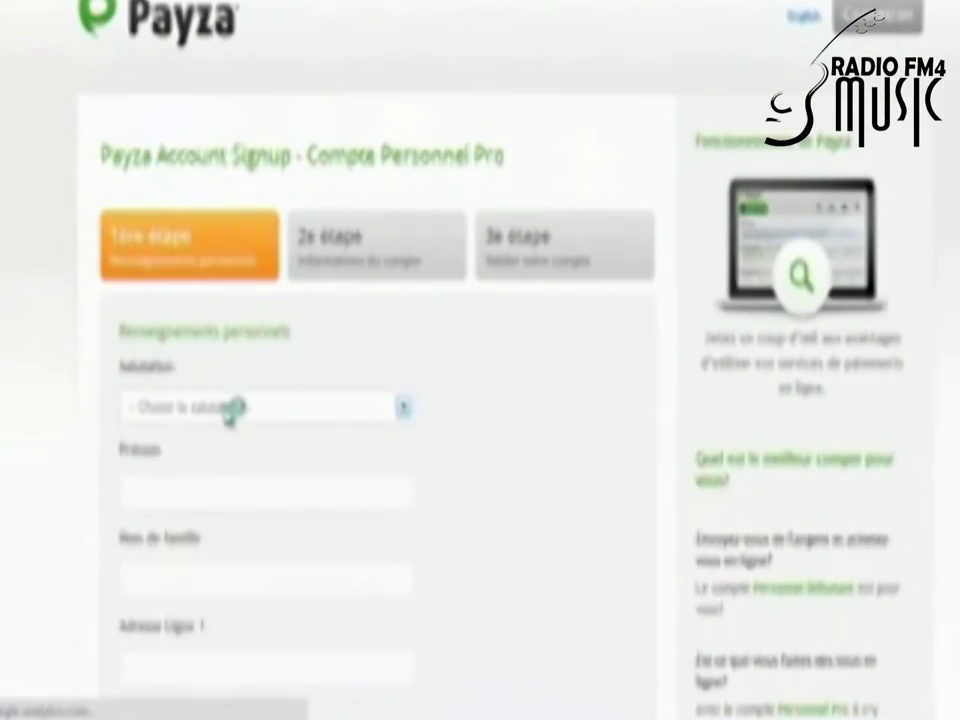
Step: Set the salutation to M. and fill the first and family names from saved suggestions
{"action": "left_click", "coordinate": [409, 409]}
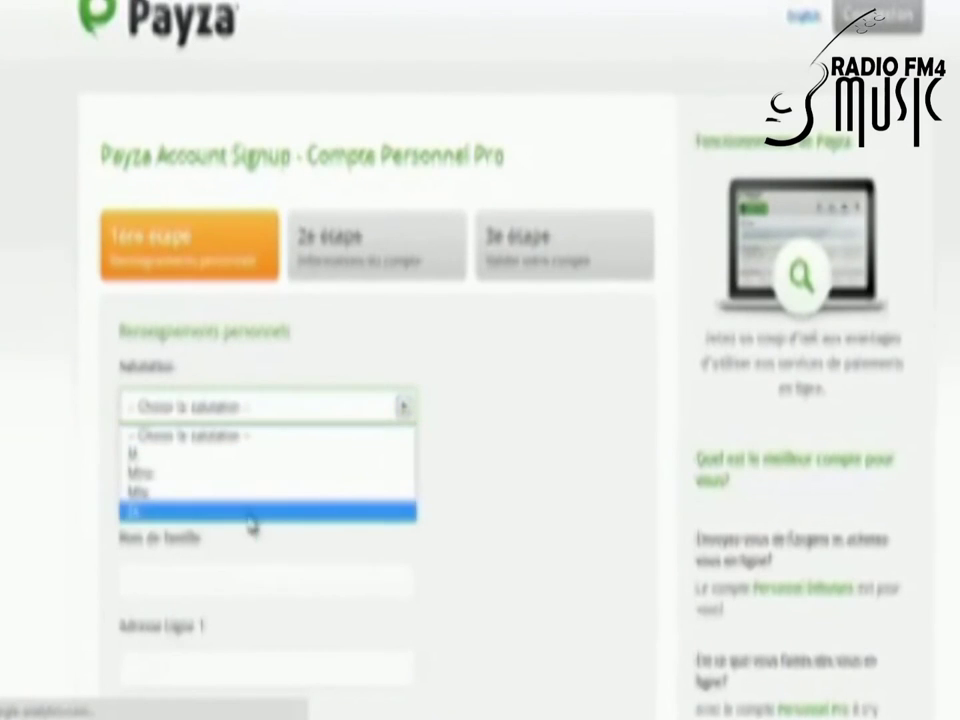
{"action": "left_click", "coordinate": [135, 452]}
{"action": "left_click", "coordinate": [370, 497]}
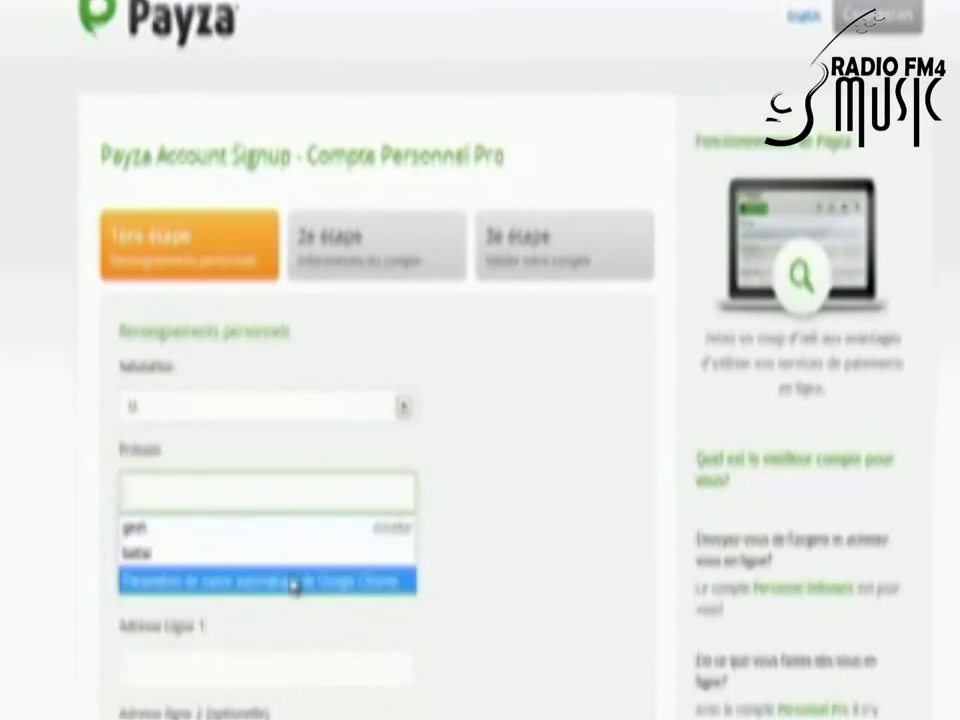
{"action": "left_click", "coordinate": [292, 566]}
{"action": "left_click", "coordinate": [275, 574]}
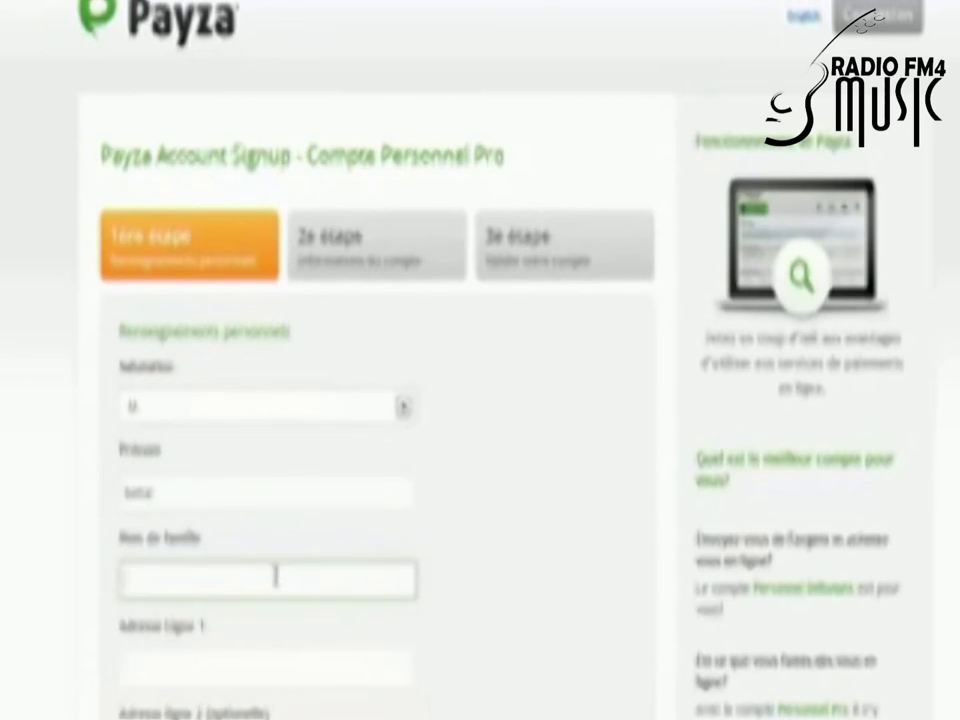
{"action": "left_click", "coordinate": [235, 643]}
Step: Fill Adresse ligne 1 from a saved autofill suggestion after typing '4'
{"action": "scroll", "coordinate": [480, 540], "scroll_direction": "down", "scroll_amount": 3}
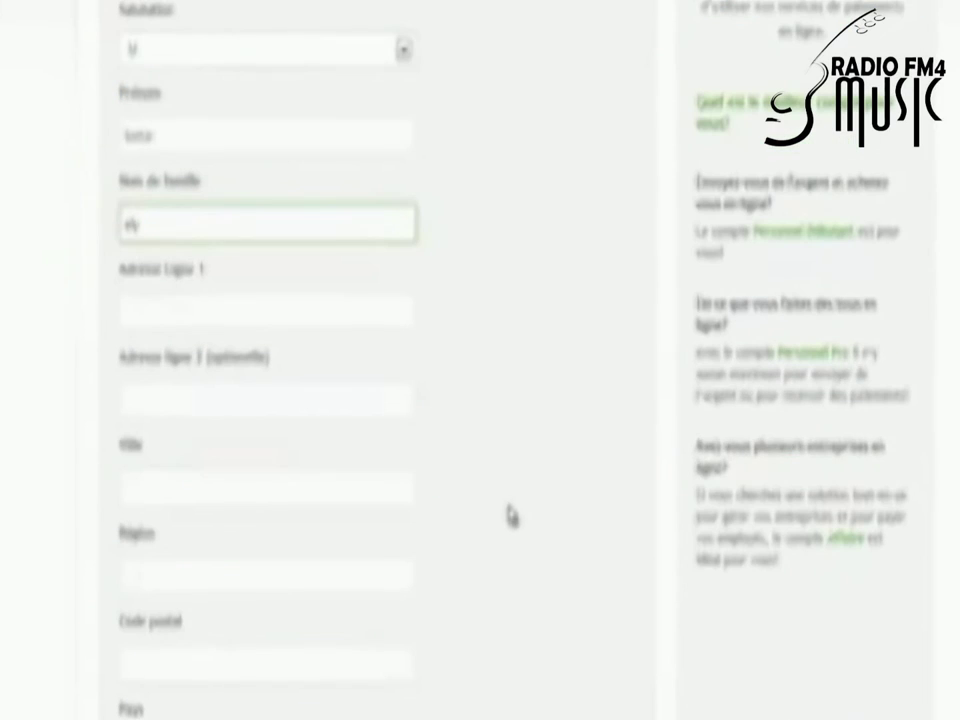
{"action": "left_click", "coordinate": [236, 306]}
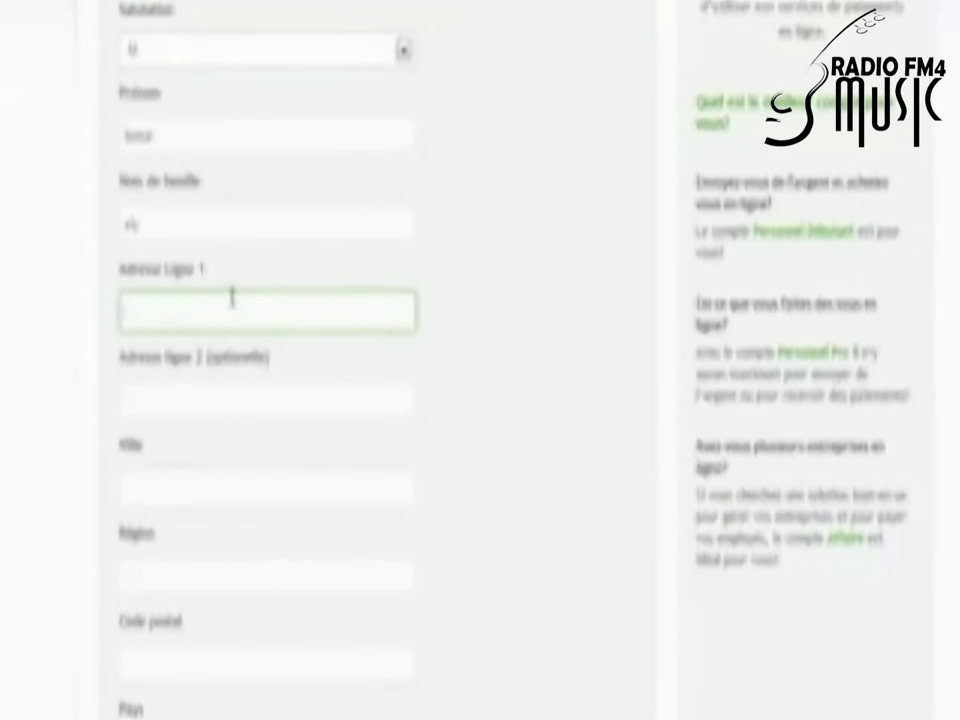
{"action": "type", "text": "4"}
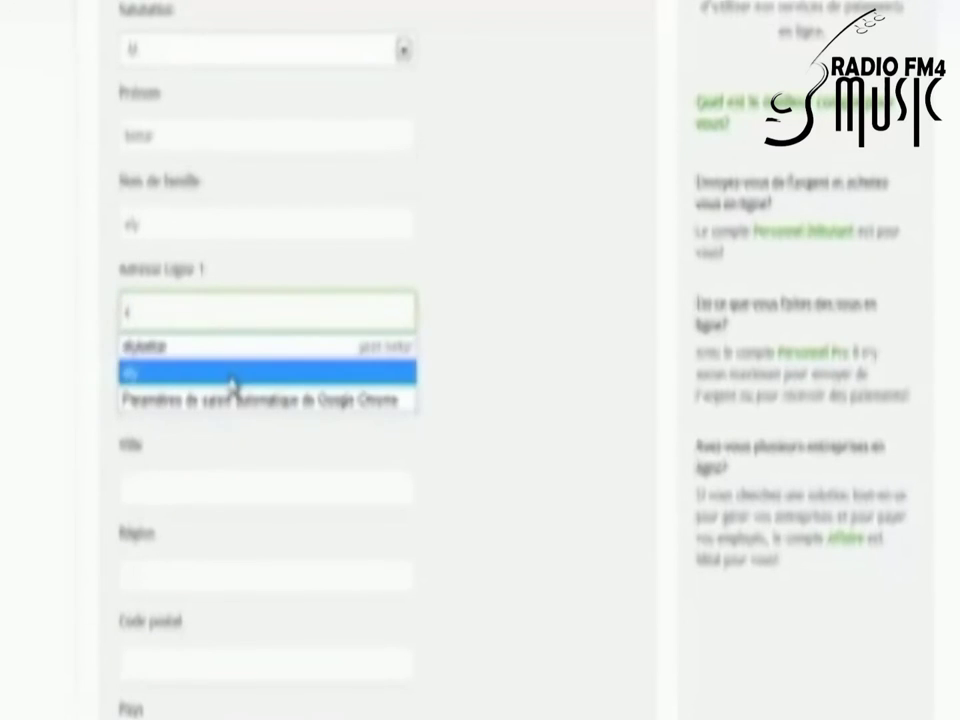
{"action": "left_click", "coordinate": [231, 374]}
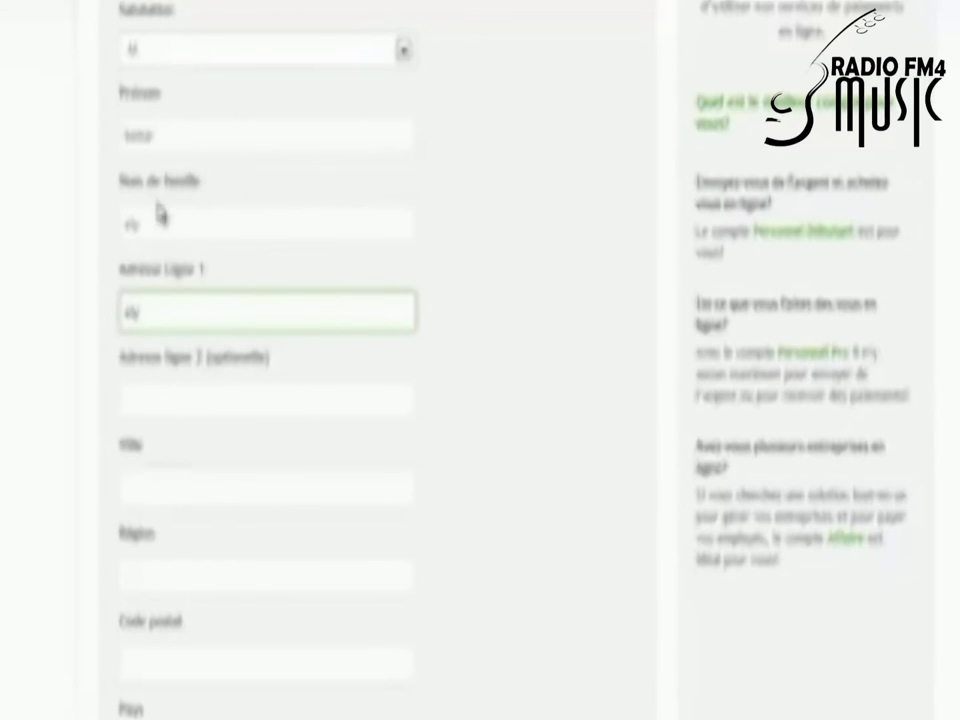
{"action": "left_click", "coordinate": [158, 388]}
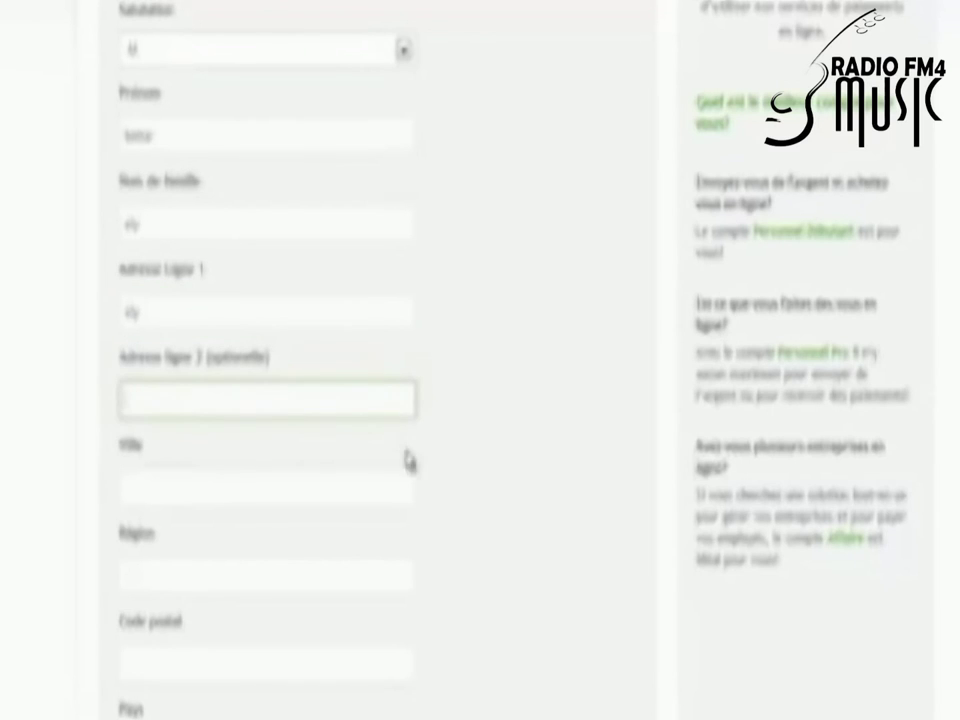
Step: Fill the city and replace the region using saved autofill suggestions
{"action": "left_click", "coordinate": [195, 485]}
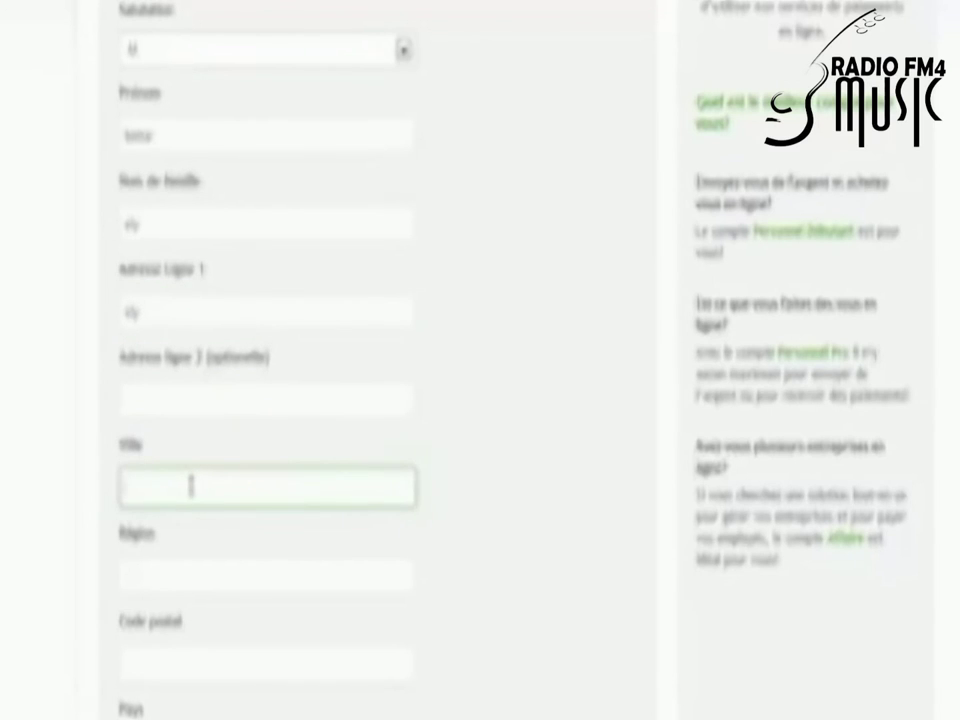
{"action": "type", "text": "roa"}
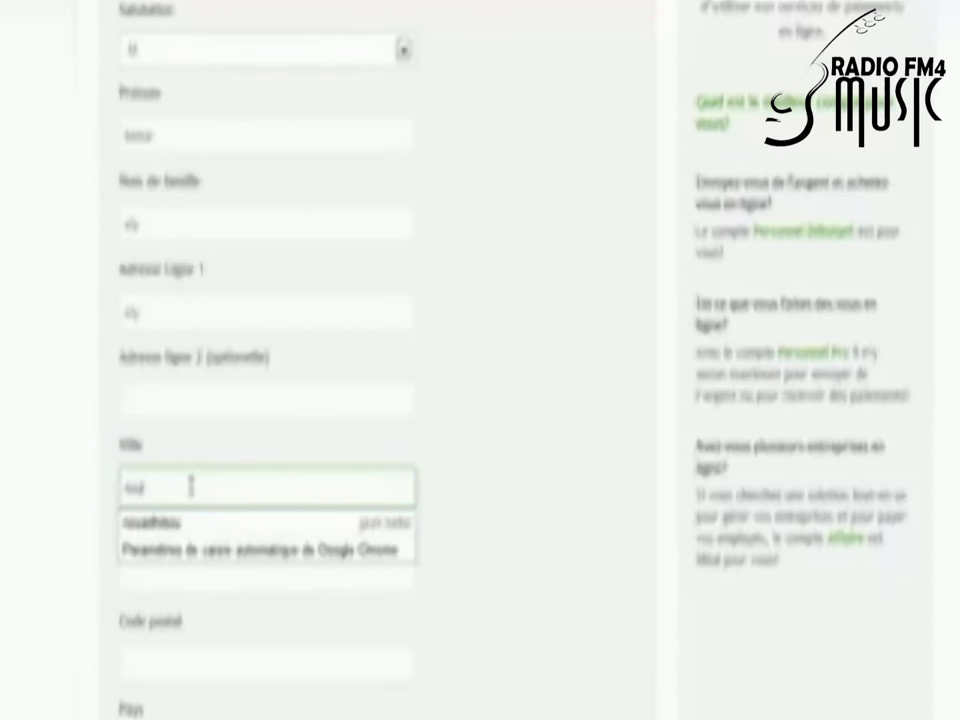
{"action": "left_click", "coordinate": [200, 522]}
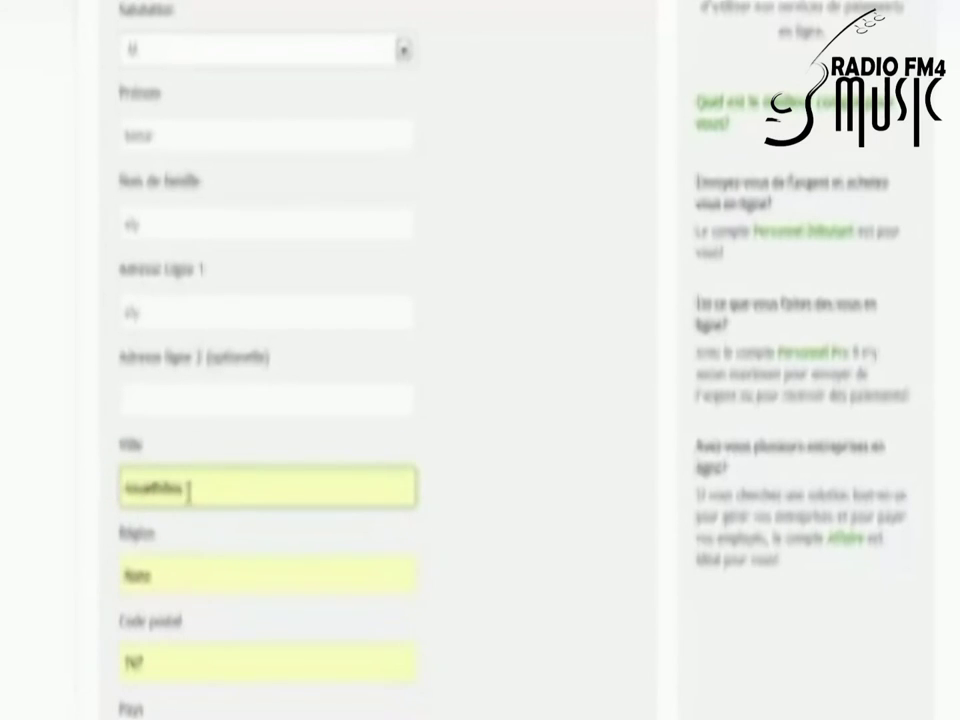
{"action": "left_click", "coordinate": [176, 568]}
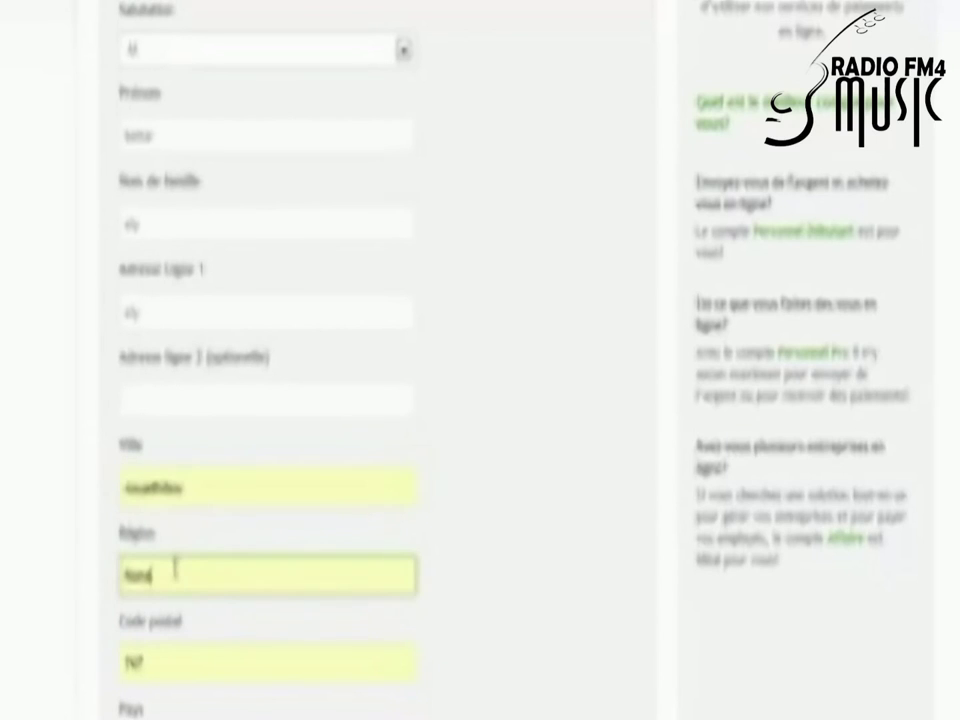
{"action": "key", "text": "BackSpace"}
{"action": "key", "text": "BackSpace"}
{"action": "key", "text": "BackSpace"}
{"action": "key", "text": "BackSpace"}
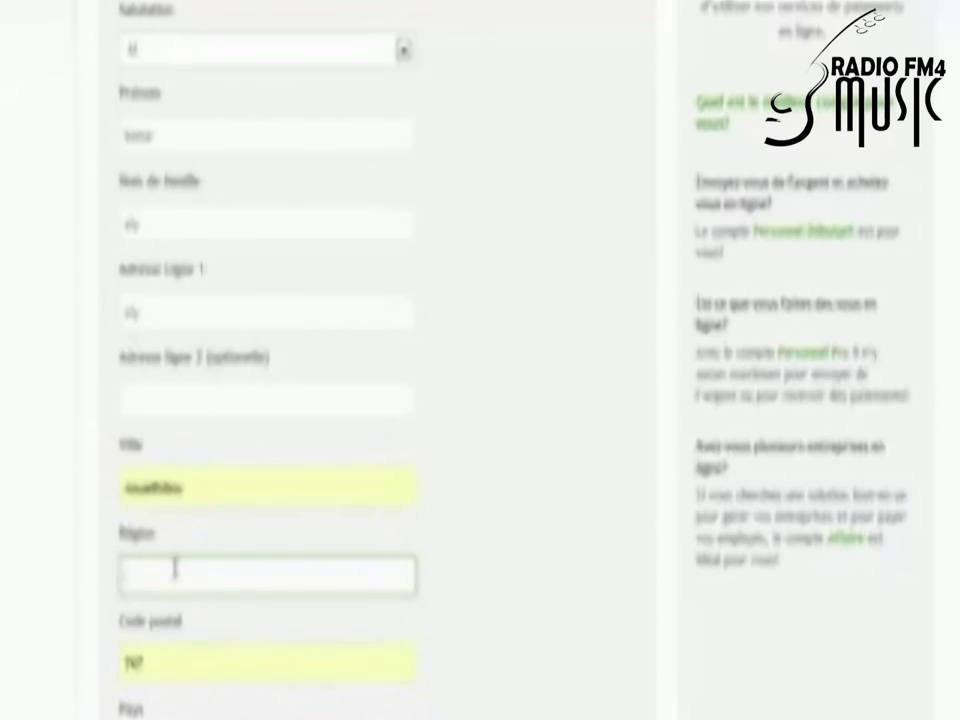
{"action": "type", "text": "I"}
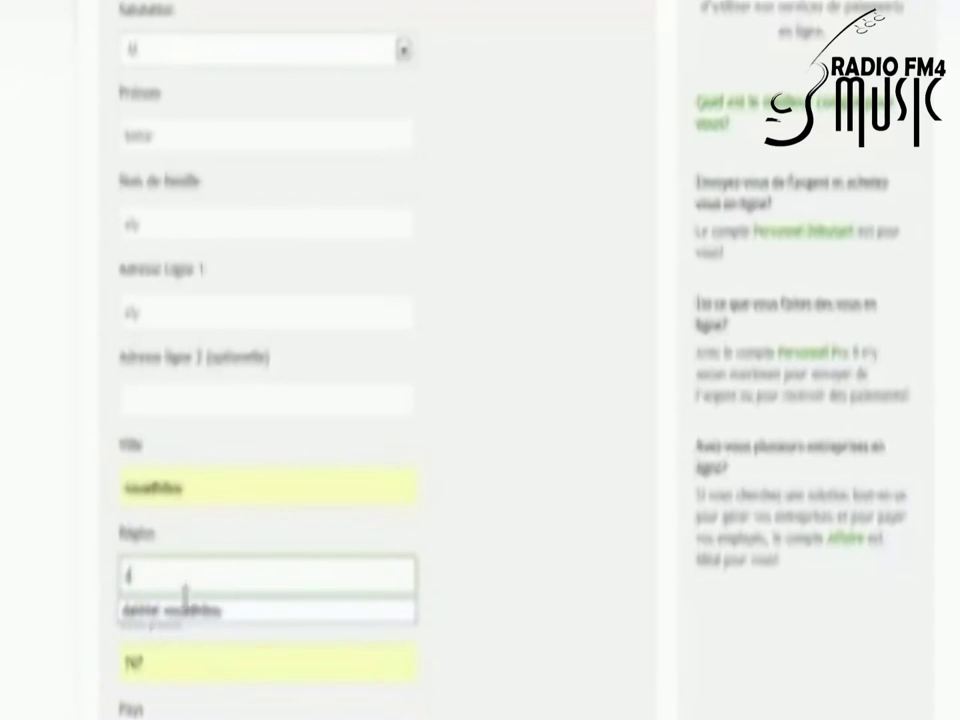
{"action": "left_click", "coordinate": [205, 614]}
Step: Replace the Code postal value with a new entry starting 'sd'
{"action": "scroll", "coordinate": [528, 485], "scroll_direction": "down", "scroll_amount": 3}
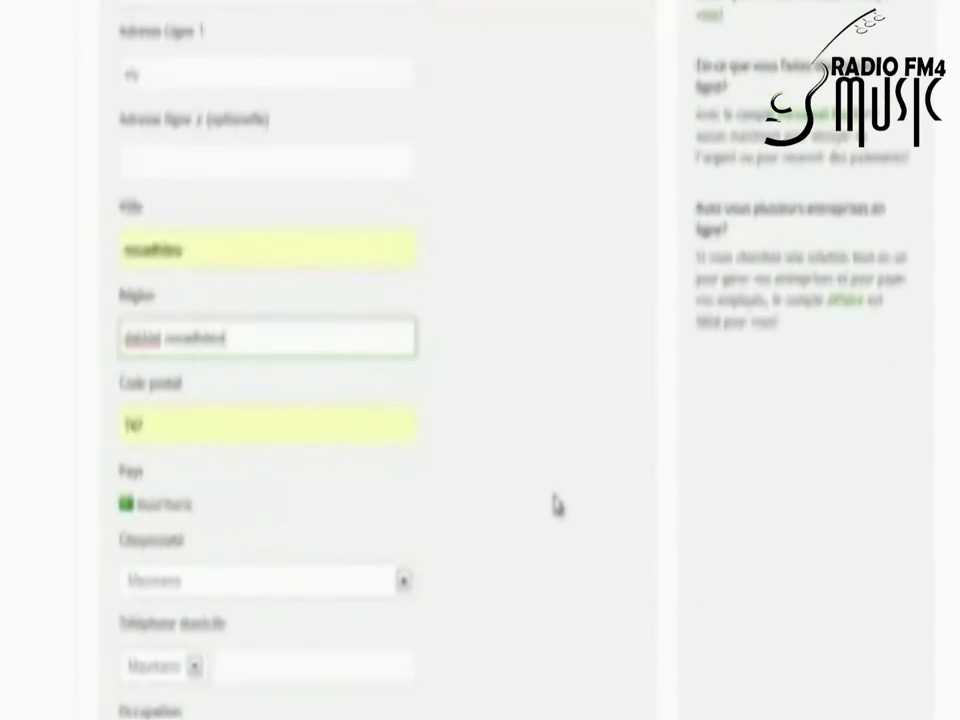
{"action": "left_click", "coordinate": [155, 418]}
{"action": "double_click", "coordinate": [155, 418]}
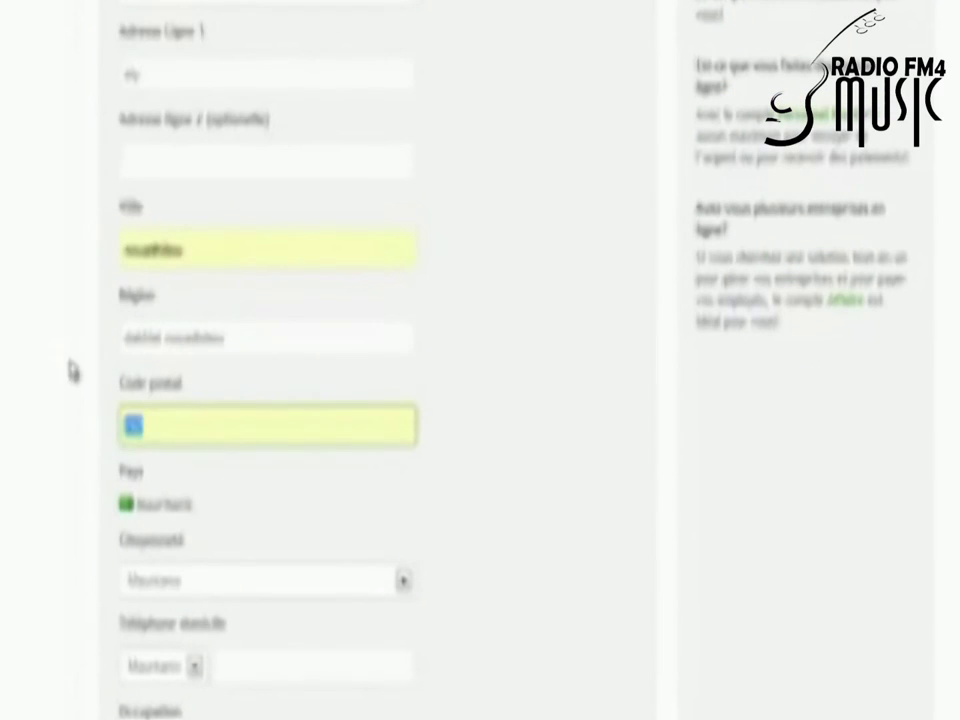
{"action": "type", "text": "sd"}
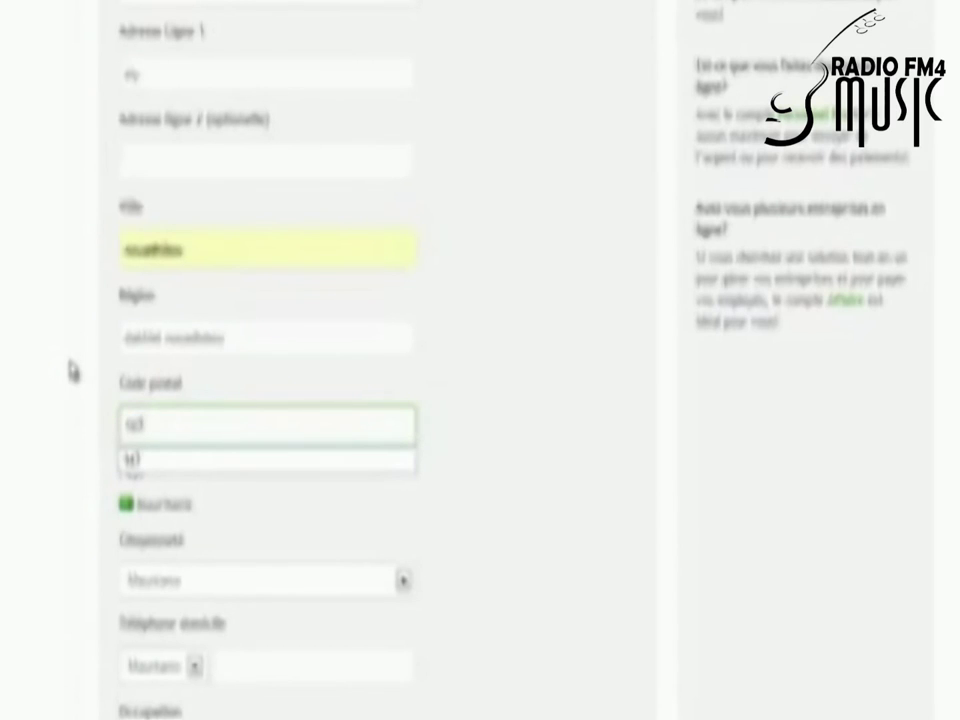
{"action": "left_click", "coordinate": [167, 463]}
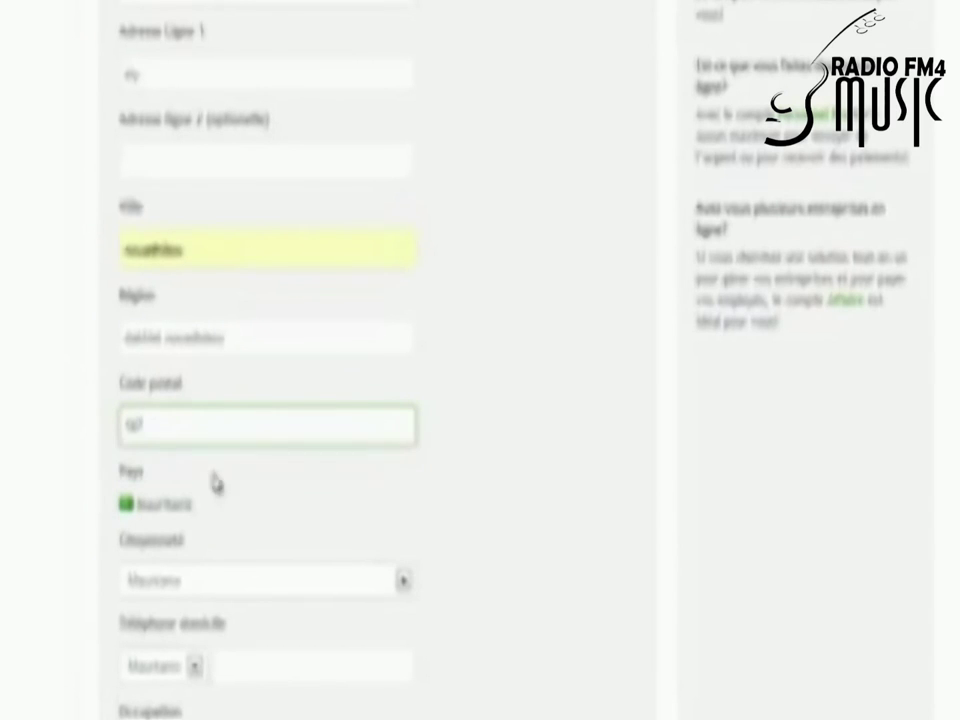
{"action": "scroll", "coordinate": [270, 493], "scroll_direction": "down", "scroll_amount": 2}
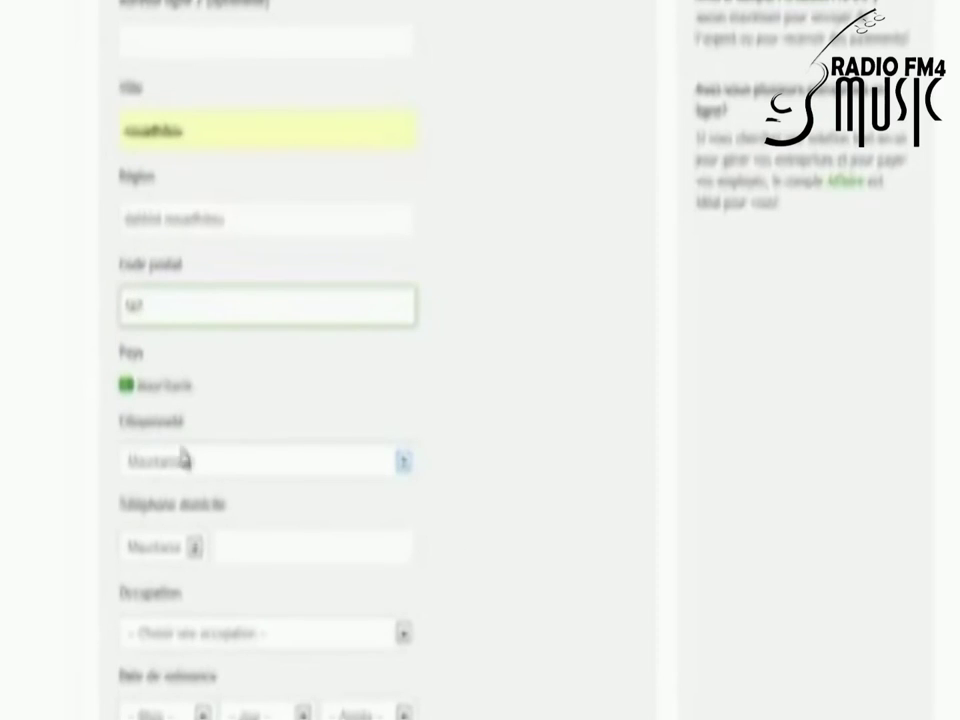
{"action": "left_click", "coordinate": [272, 548]}
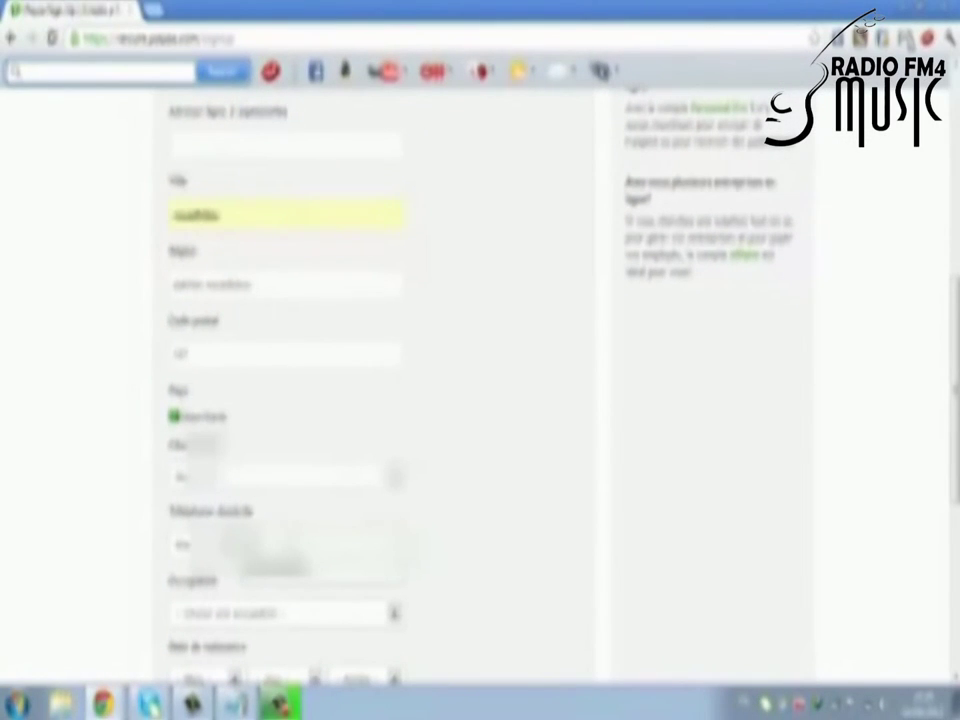
Step: Fill the home phone and set the occupation to Informatique (Internet)
{"action": "left_click", "coordinate": [300, 572]}
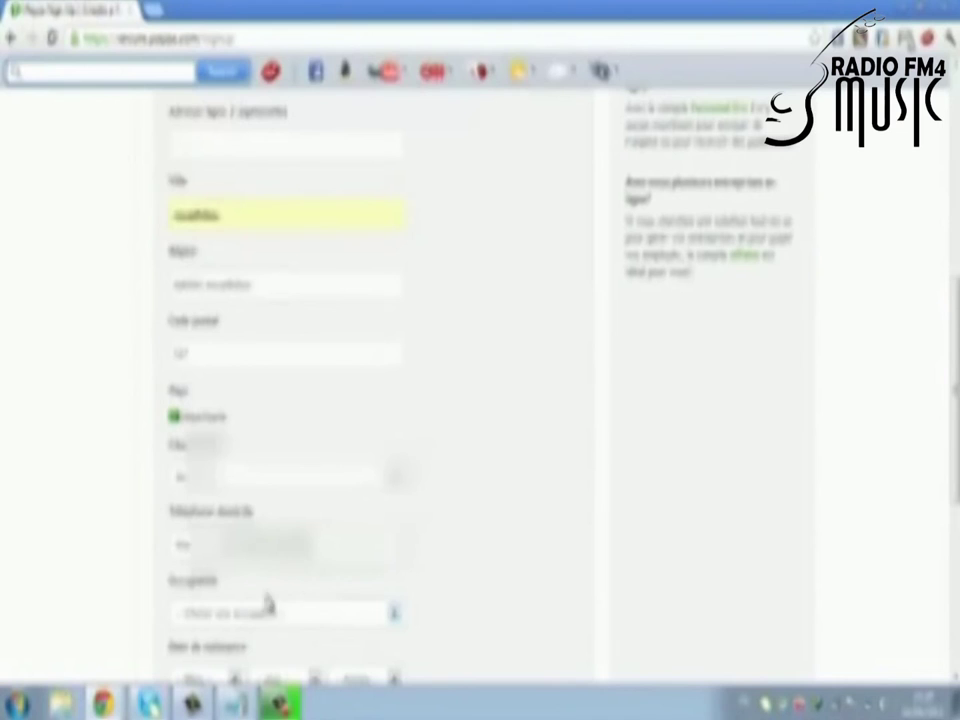
{"action": "scroll", "coordinate": [460, 652], "scroll_direction": "down", "scroll_amount": 2}
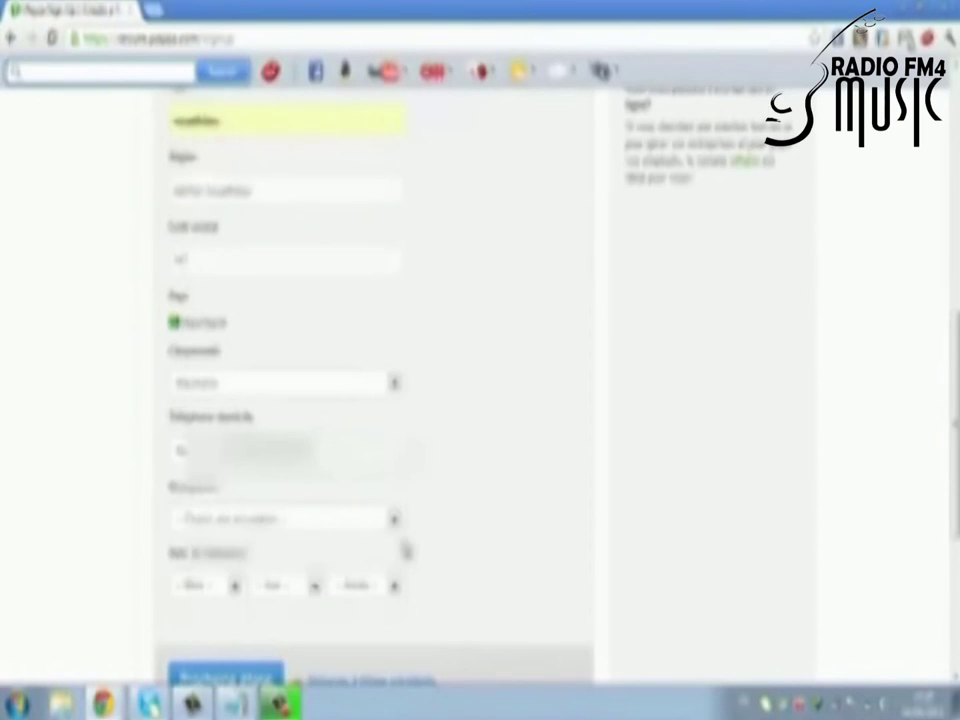
{"action": "left_click", "coordinate": [394, 522]}
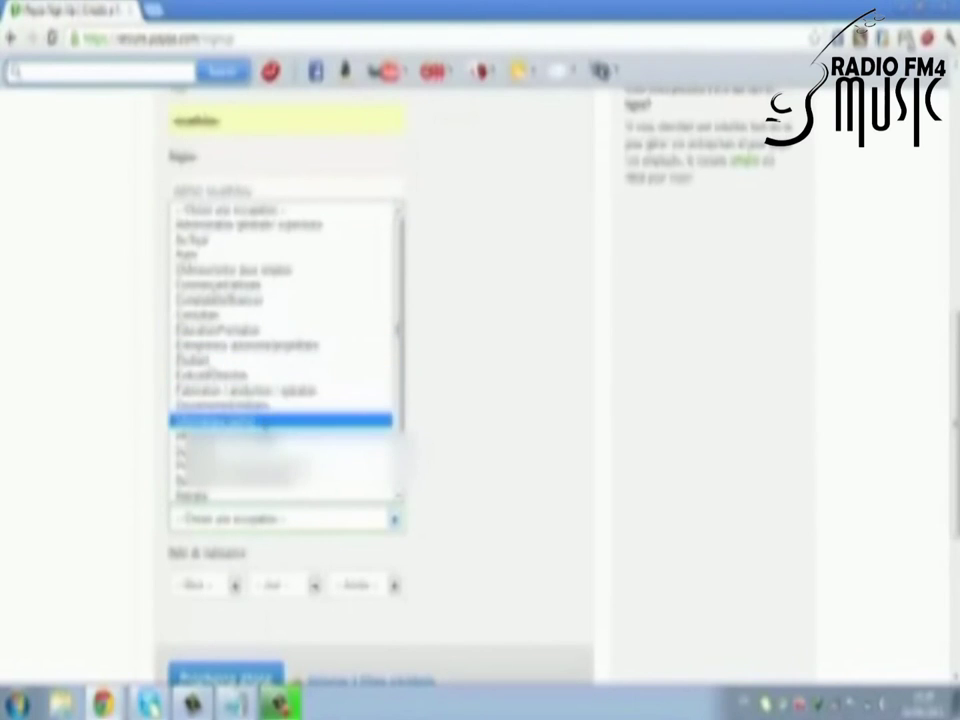
{"action": "left_click", "coordinate": [270, 437]}
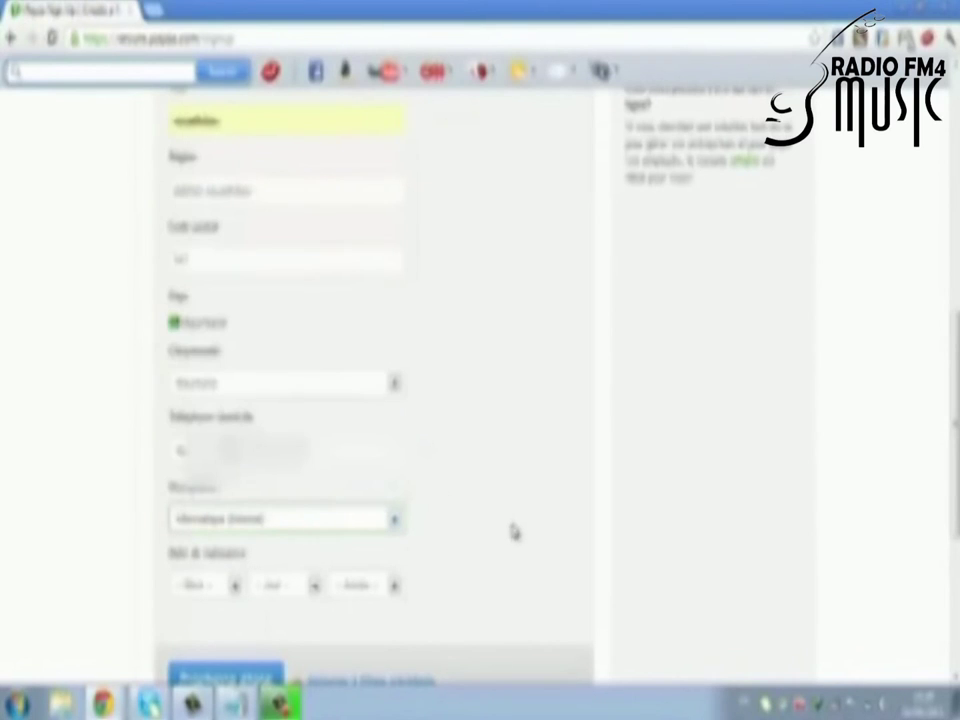
Step: Set the date of birth to the chosen month, day 1, and a birth year
{"action": "left_click", "coordinate": [237, 585]}
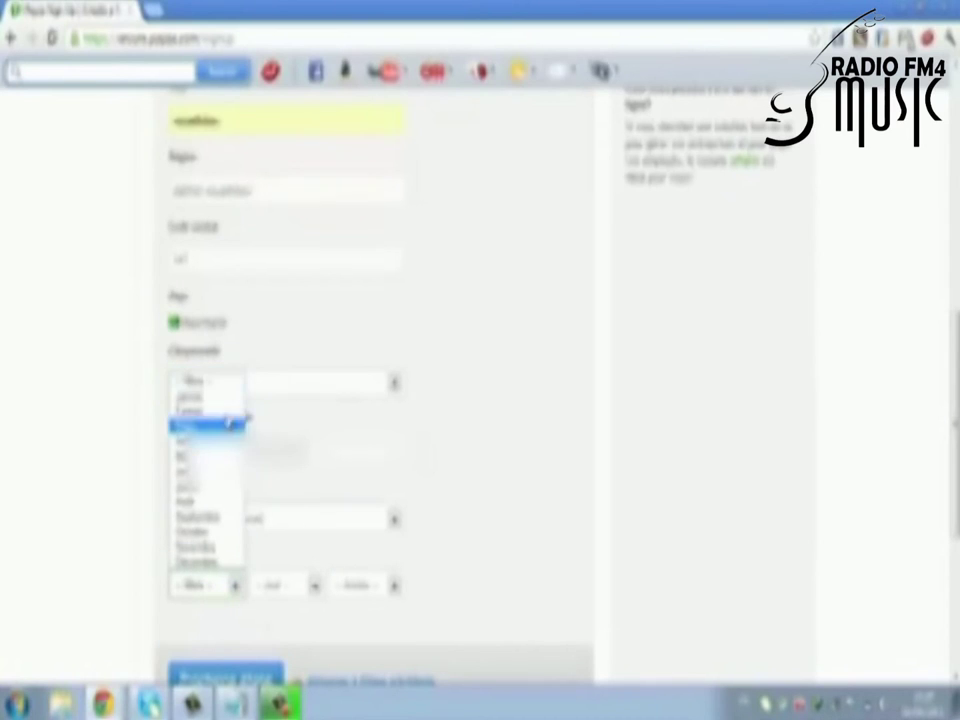
{"action": "left_click", "coordinate": [240, 424]}
{"action": "left_click", "coordinate": [313, 585]}
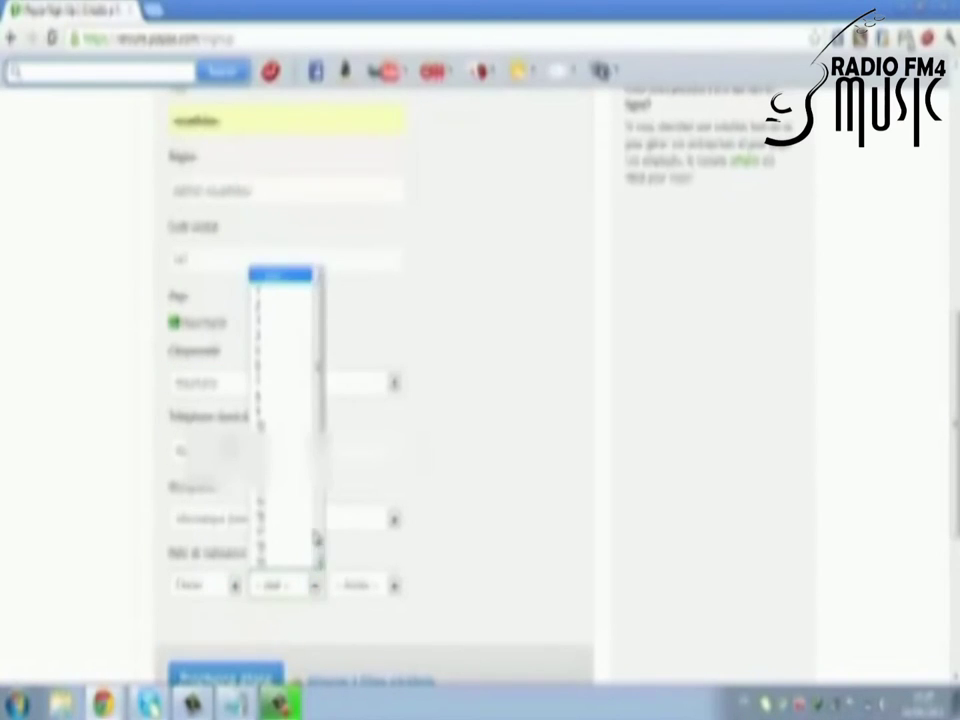
{"action": "left_click", "coordinate": [300, 310]}
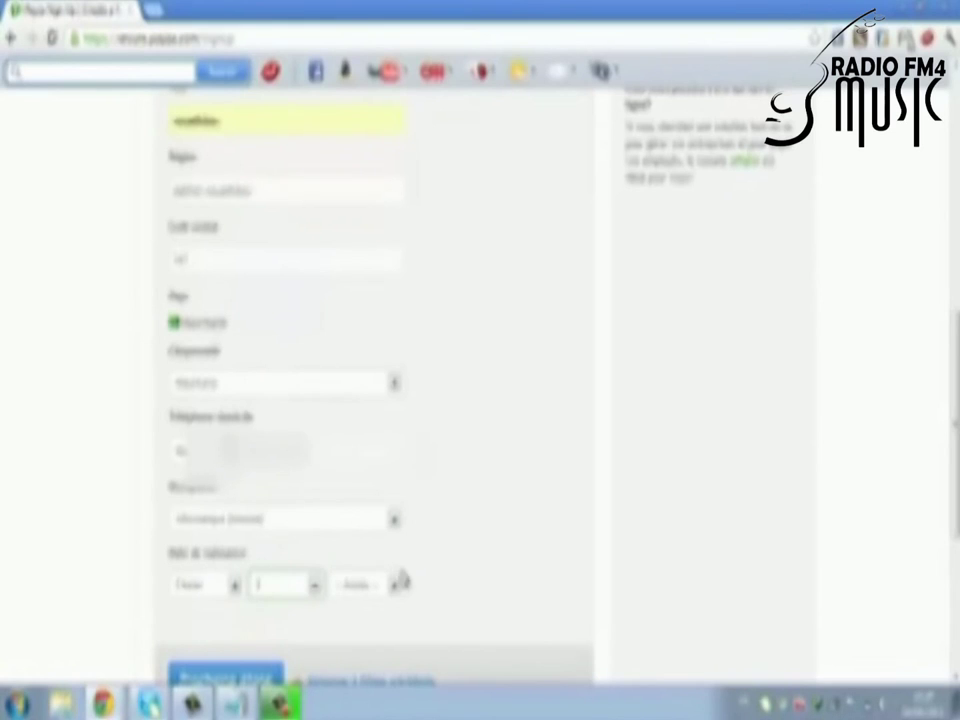
{"action": "left_click", "coordinate": [394, 584]}
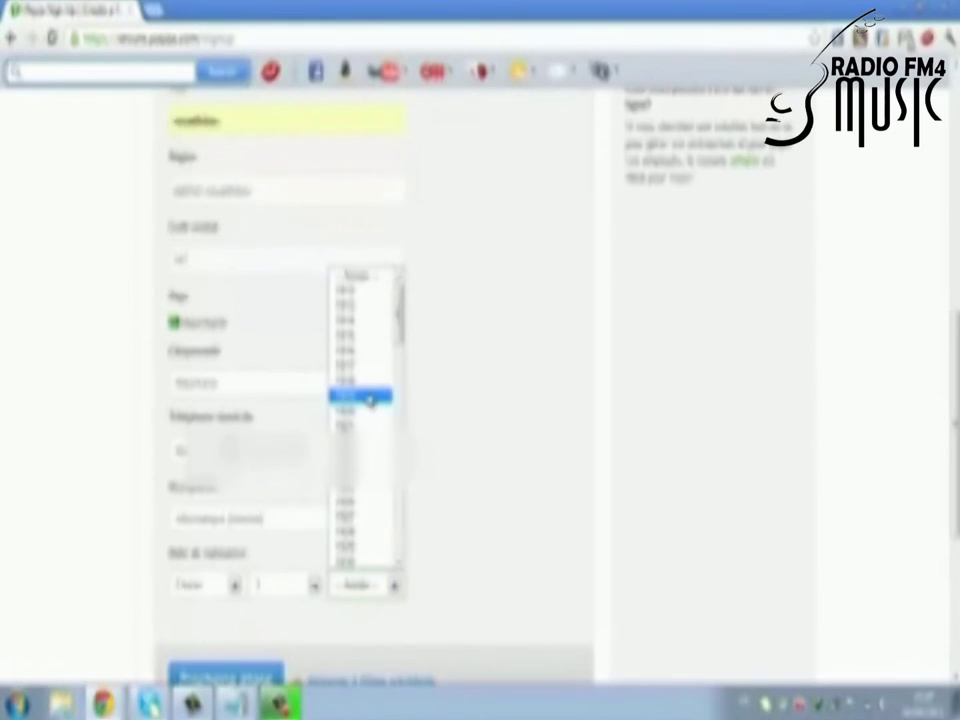
{"action": "scroll", "coordinate": [369, 410], "scroll_direction": "down", "scroll_amount": 10}
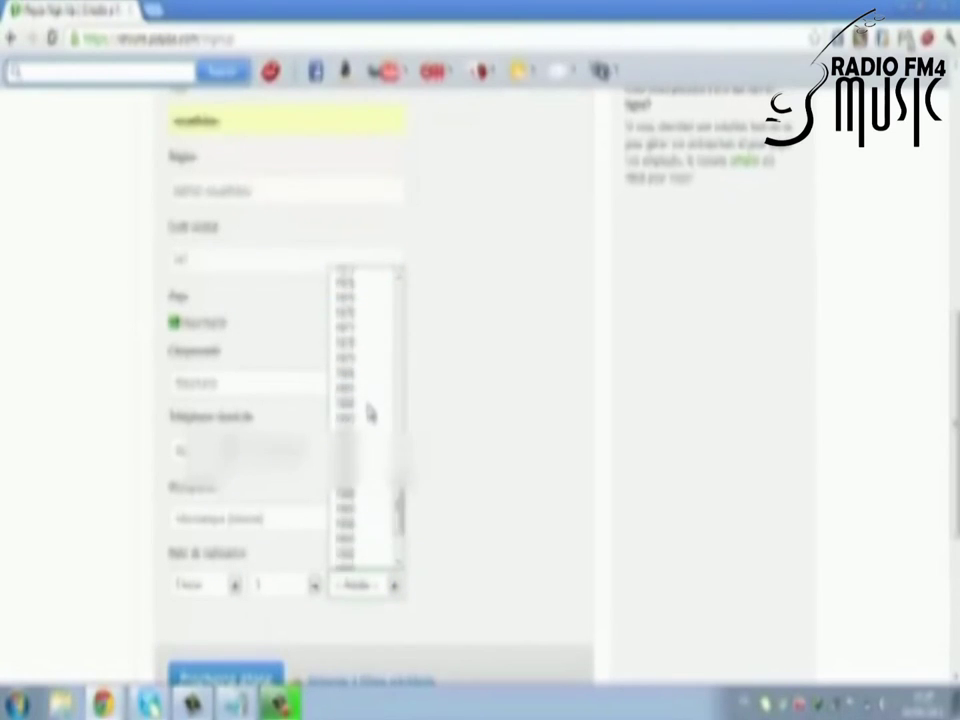
{"action": "left_click", "coordinate": [362, 484]}
{"action": "scroll", "coordinate": [334, 506], "scroll_direction": "down", "scroll_amount": 3}
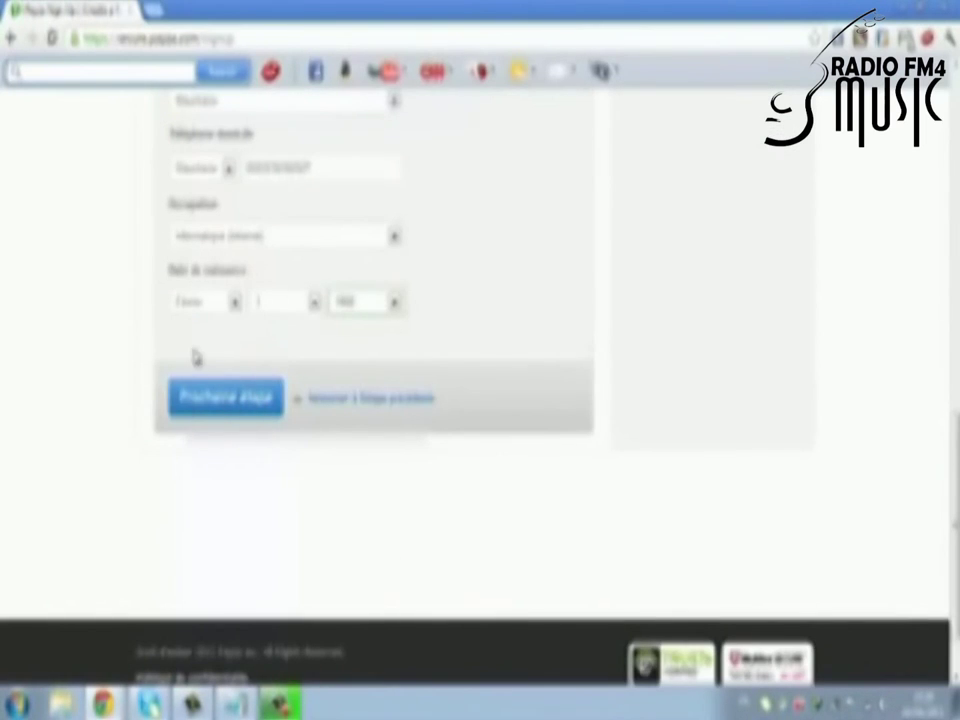
Step: Continue to step 2 and replace the prefilled e-mail with the account's e-mail address
{"action": "left_click", "coordinate": [221, 400]}
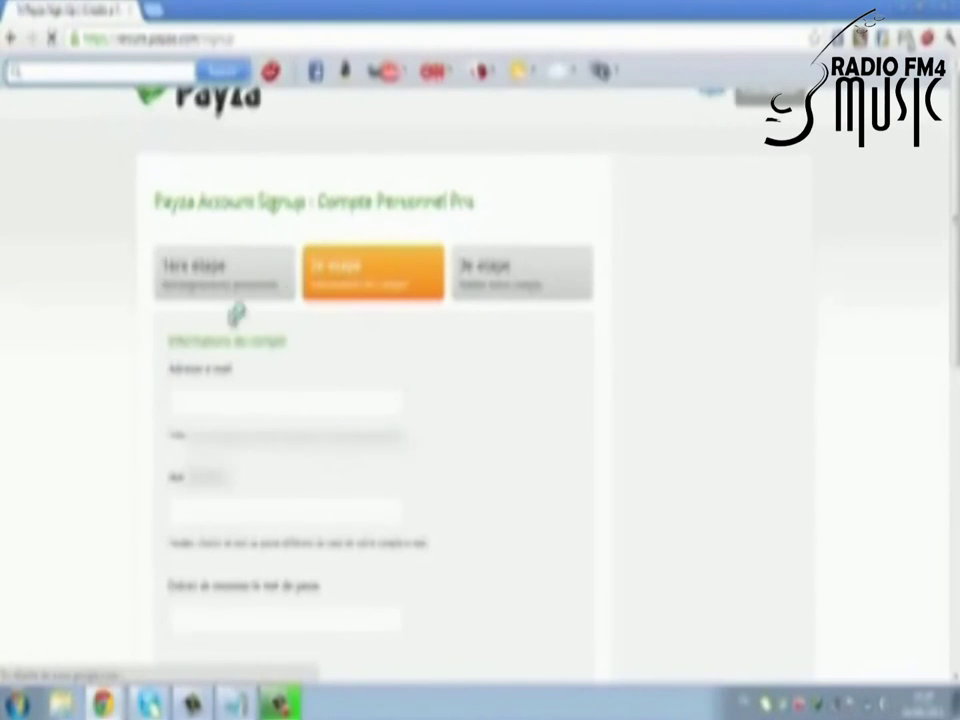
{"action": "left_click_drag", "start_coordinate": [288, 425], "coordinate": [45, 355]}
{"action": "key", "text": "BackSpace"}
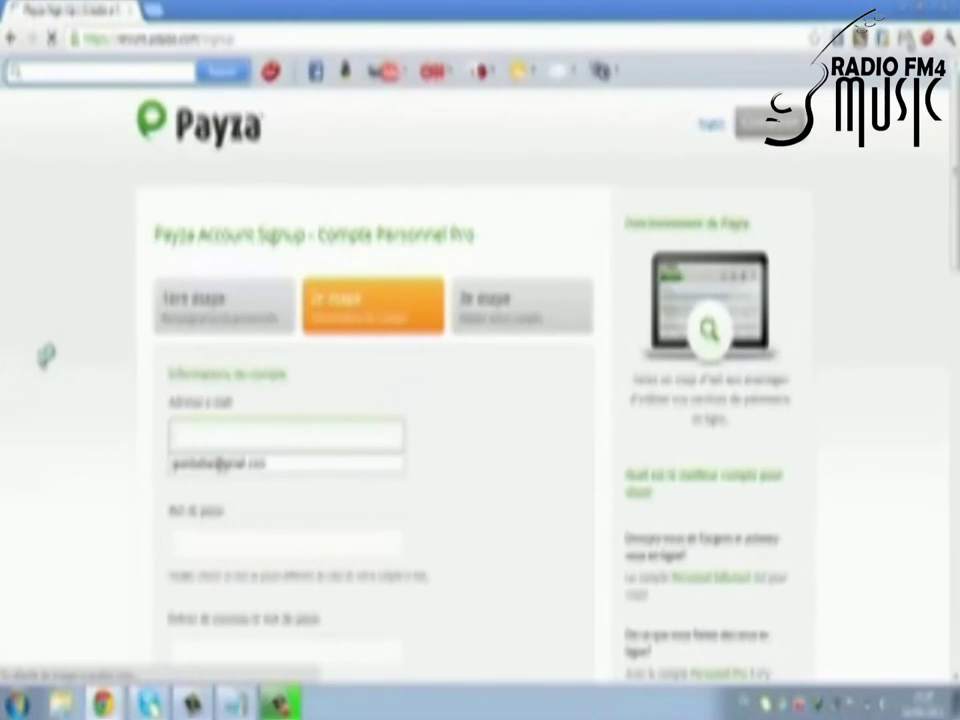
{"action": "type", "text": "t"}
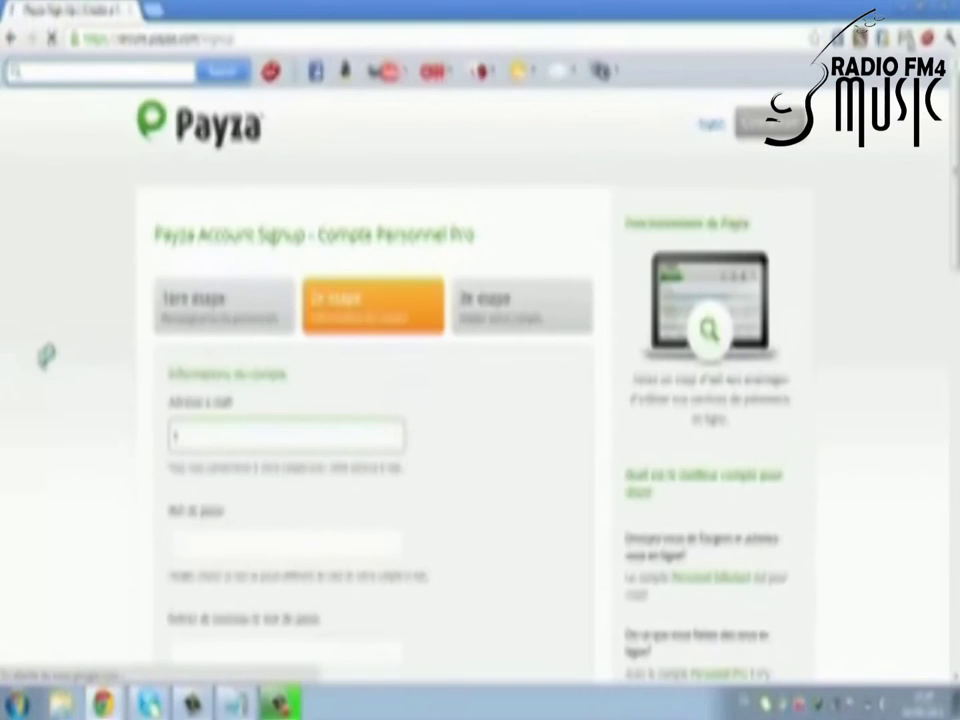
{"action": "type", "text": "es"}
{"action": "key", "text": "BackSpace"}
{"action": "key", "text": "BackSpace"}
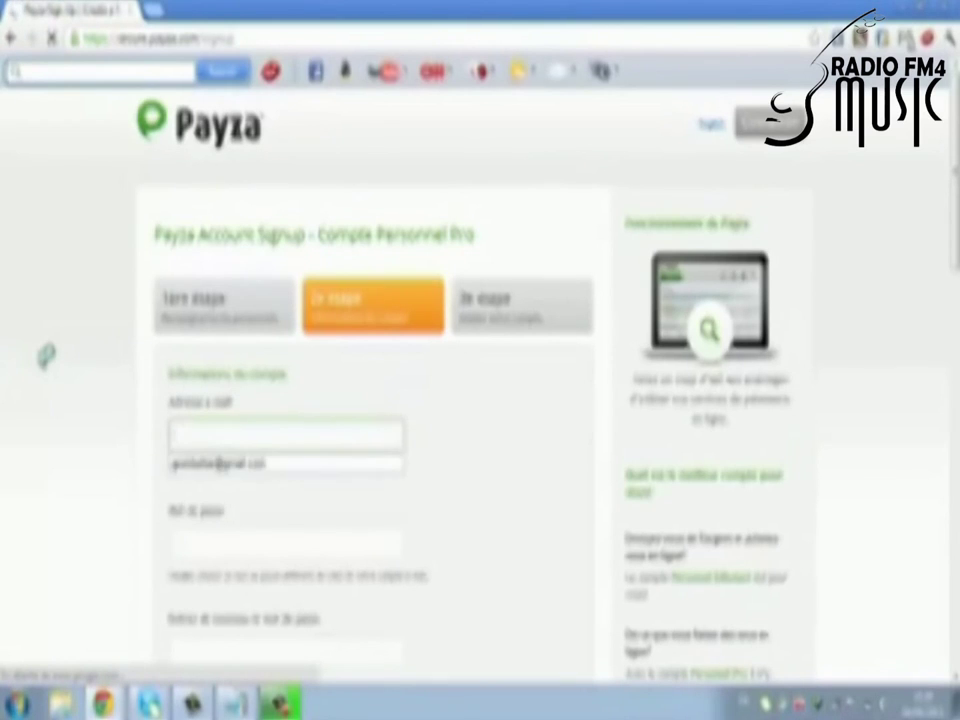
{"action": "type", "text": "t"}
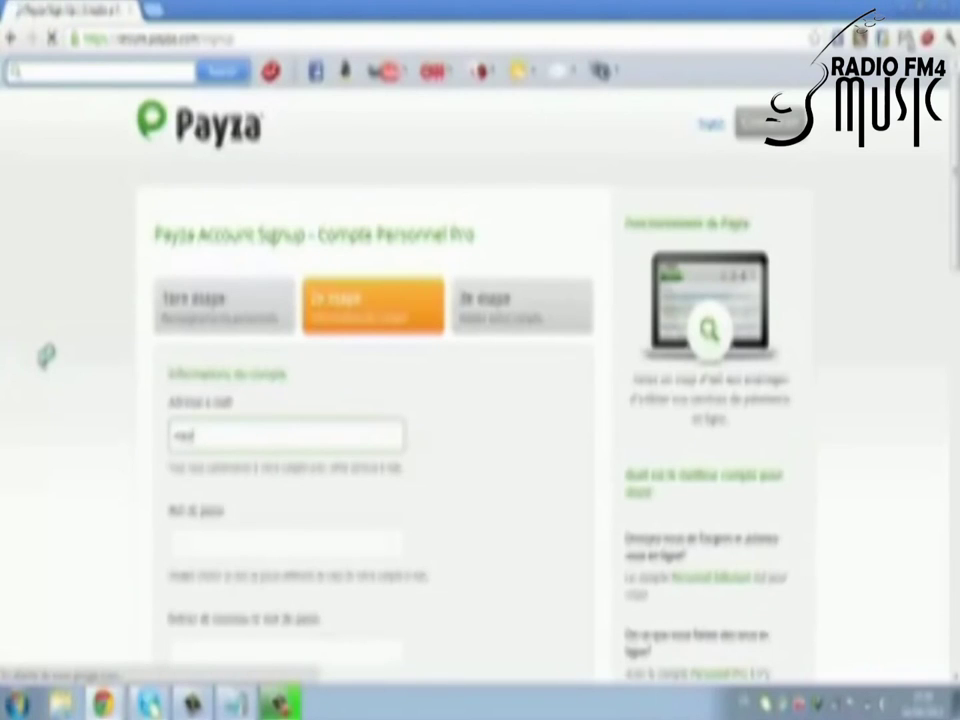
{"action": "type", "text": "t"}
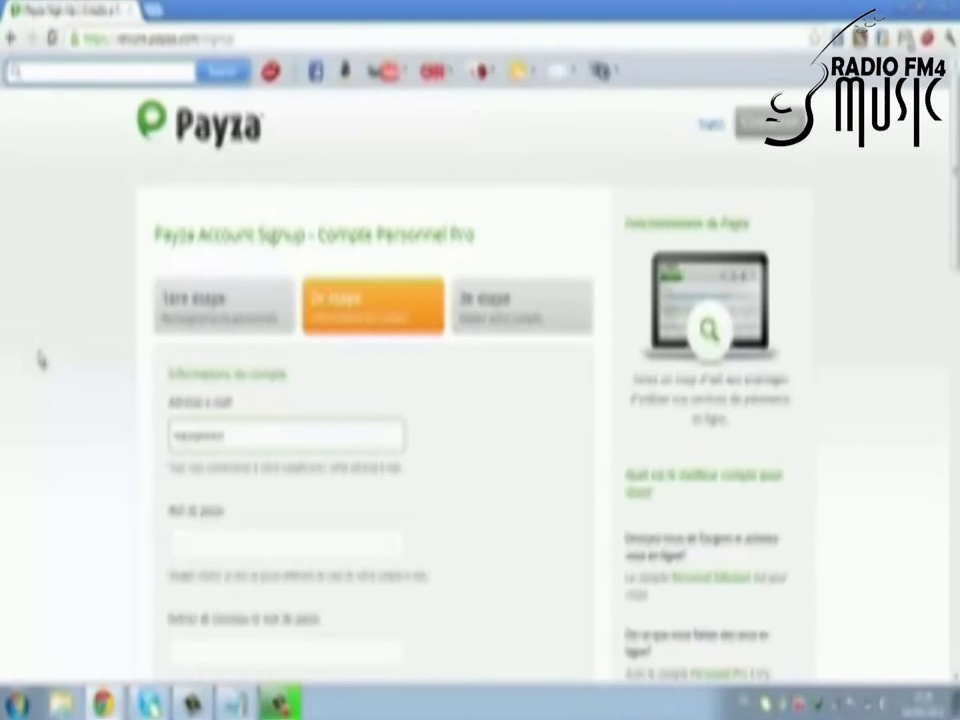
{"action": "type", "text": "@g"}
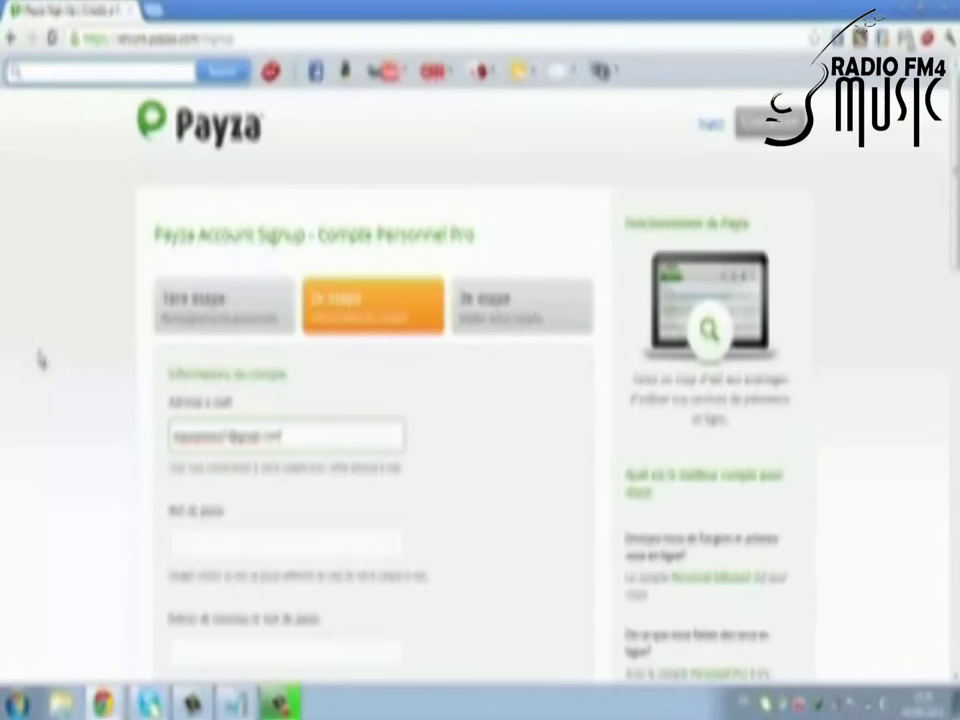
{"action": "left_click", "coordinate": [268, 548]}
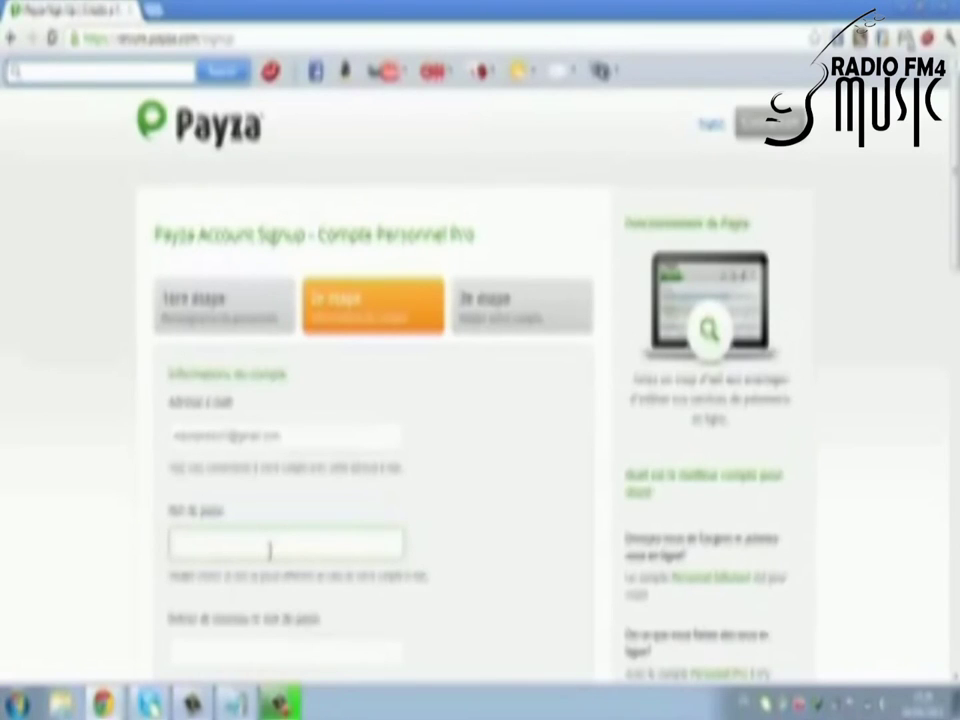
Step: Enter and confirm the account password, then enter and confirm the transaction PIN
{"action": "type", "text": "a"}
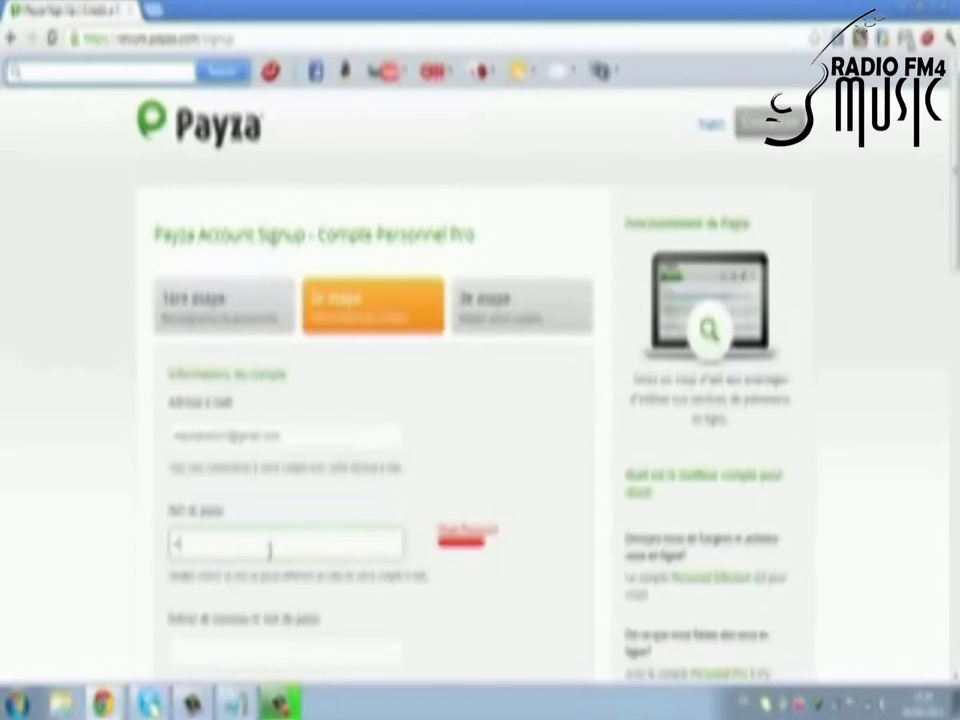
{"action": "type", "text": "12"}
{"action": "key", "text": "BackSpace"}
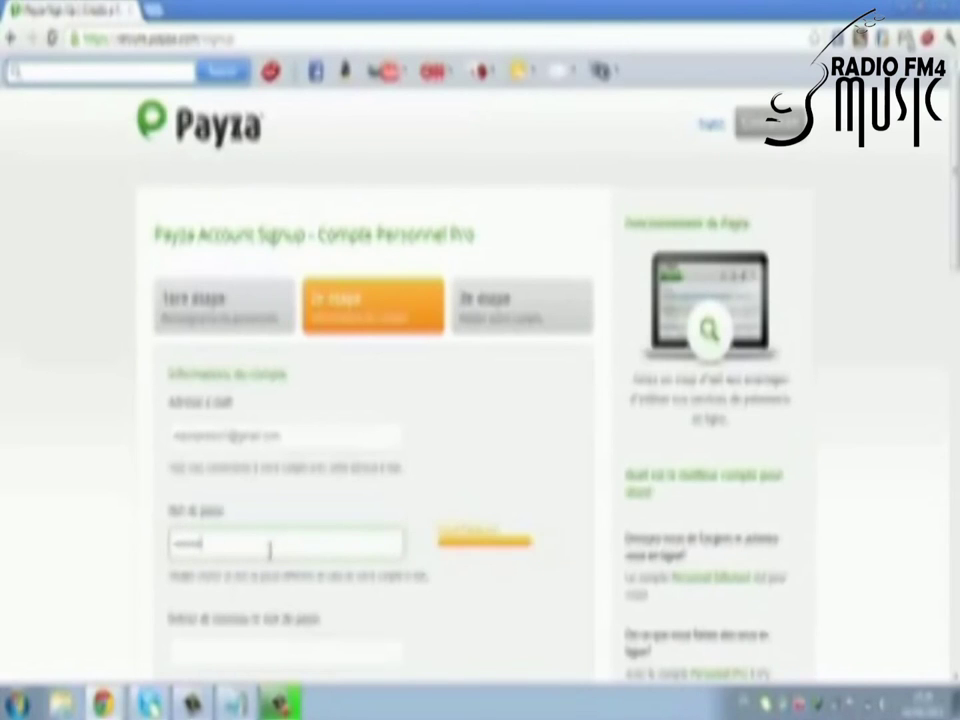
{"action": "scroll", "coordinate": [825, 551], "scroll_direction": "down", "scroll_amount": 3}
{"action": "left_click", "coordinate": [292, 373]}
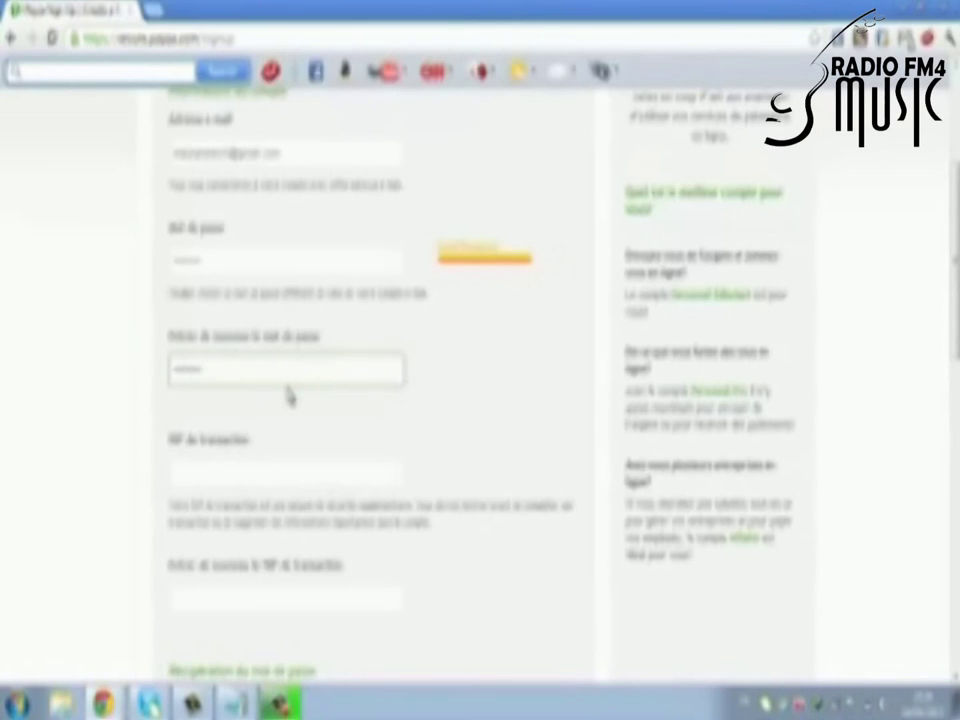
{"action": "left_click", "coordinate": [258, 476]}
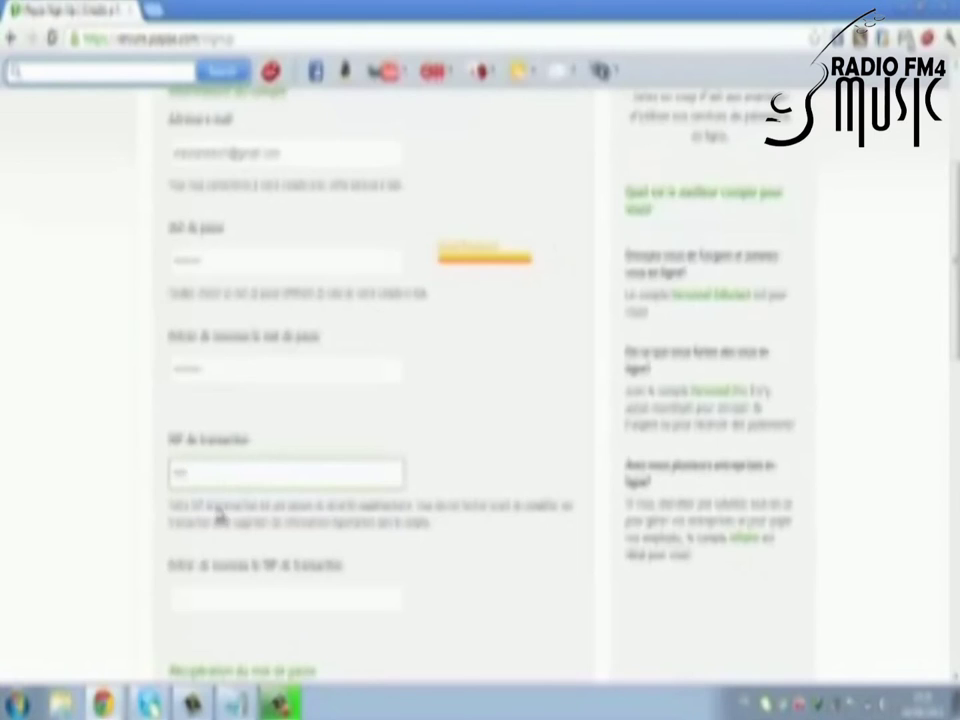
{"action": "left_click", "coordinate": [213, 592]}
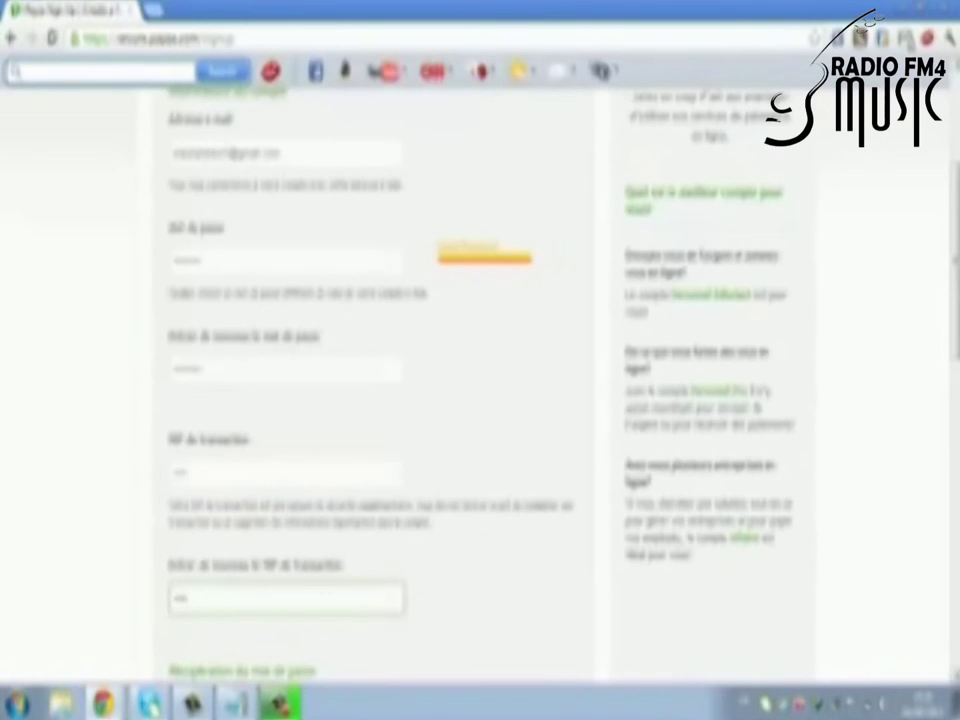
{"action": "scroll", "coordinate": [213, 592], "scroll_direction": "down", "scroll_amount": 2}
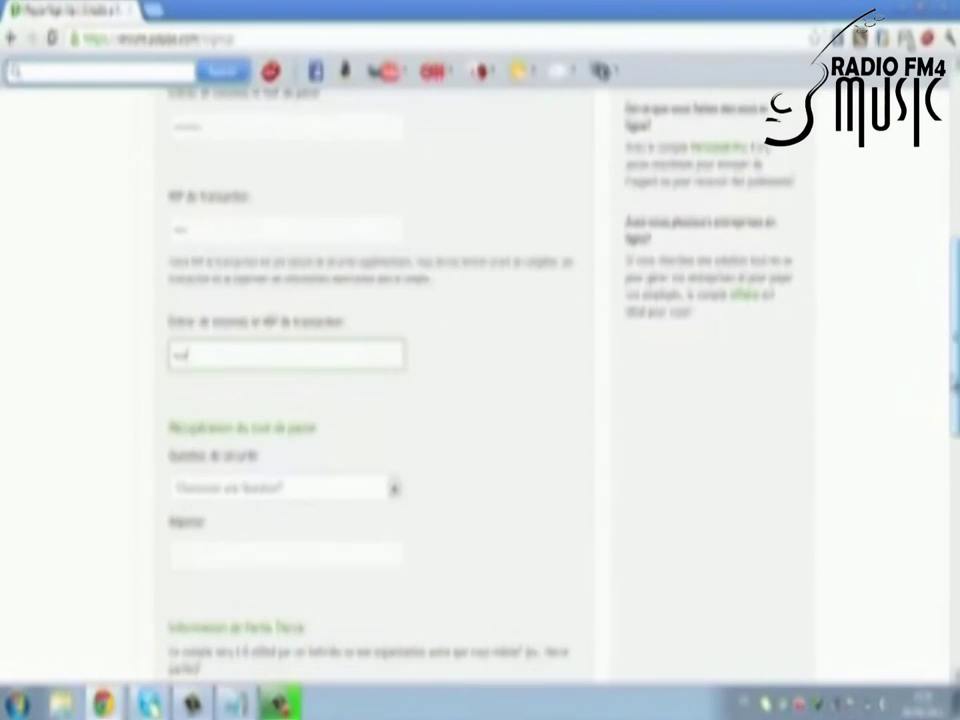
Step: Choose the 'Quel a été votre premier numéro téléphonique?' security question and enter its answer
{"action": "left_click", "coordinate": [395, 490]}
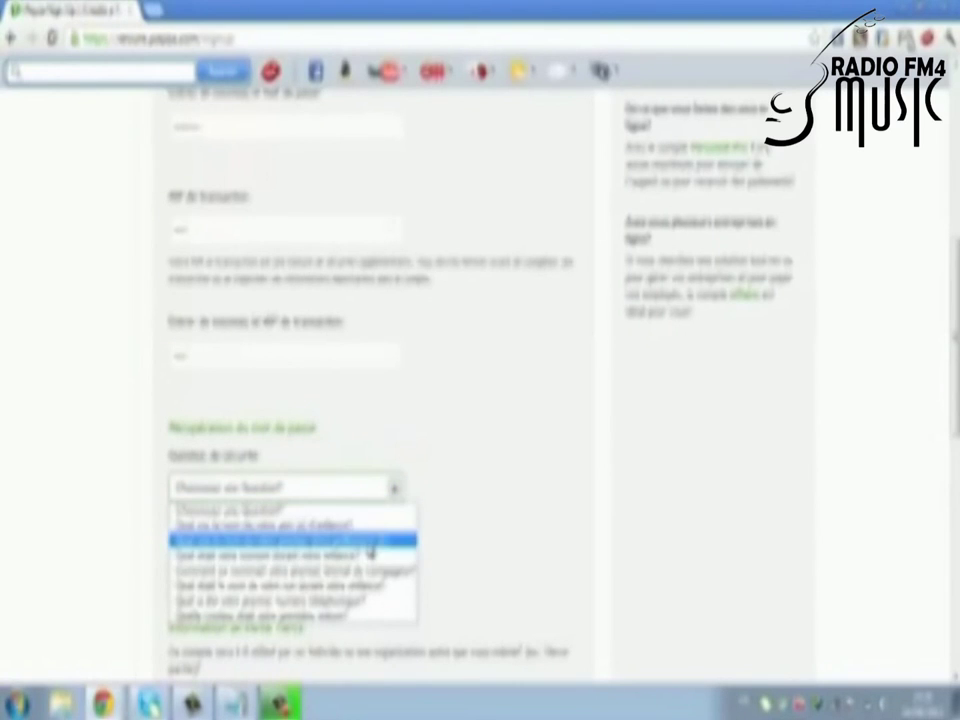
{"action": "left_click", "coordinate": [340, 600]}
{"action": "left_click", "coordinate": [287, 548]}
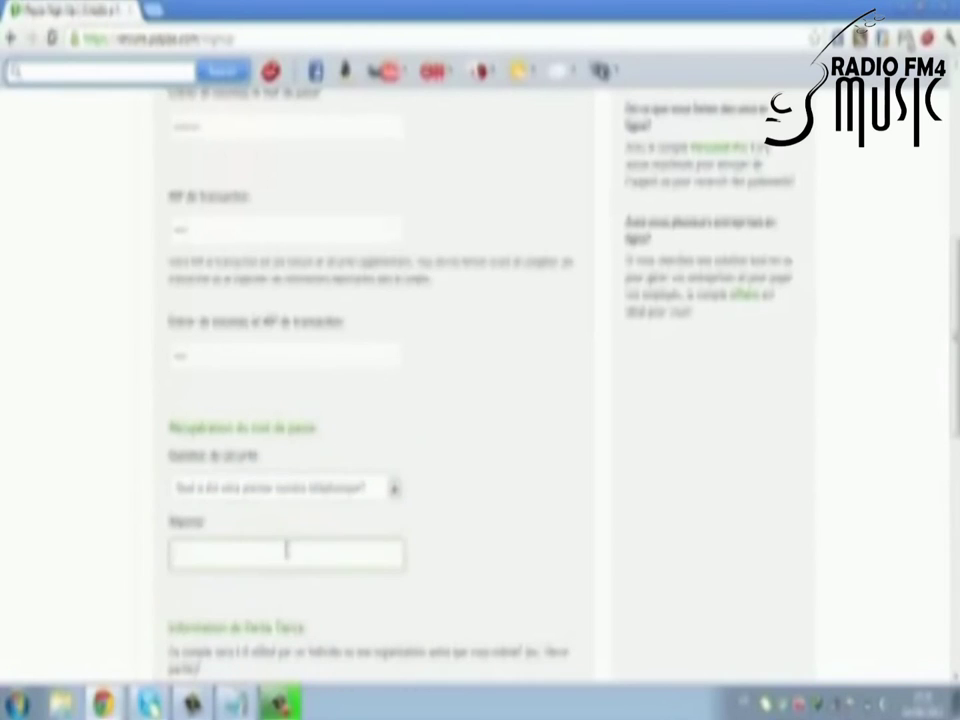
{"action": "type", "text": "5745"}
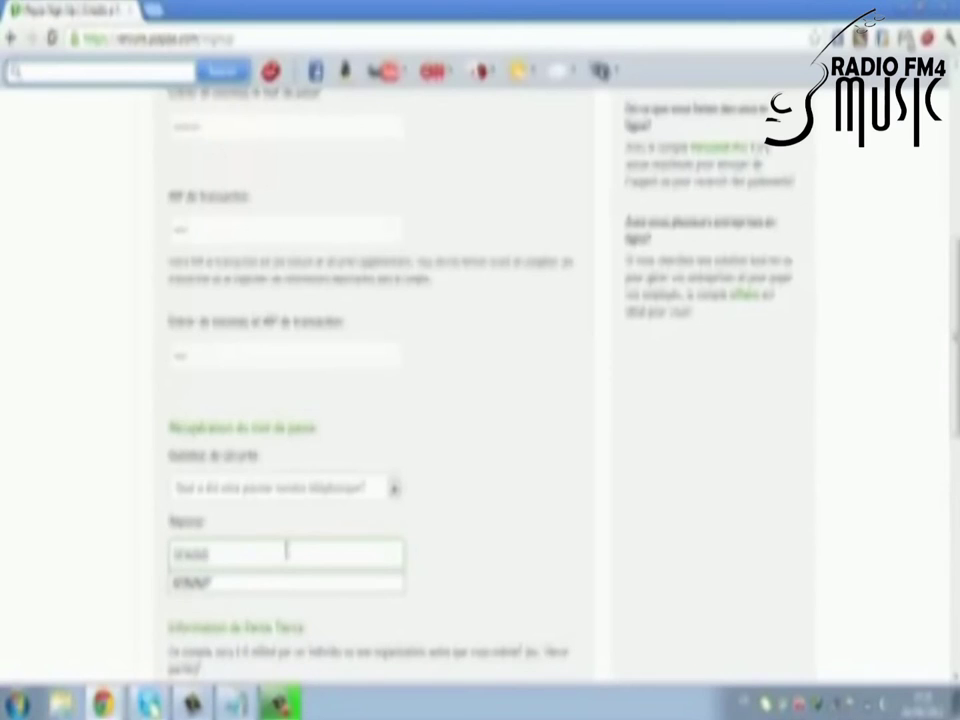
{"action": "left_click", "coordinate": [298, 583]}
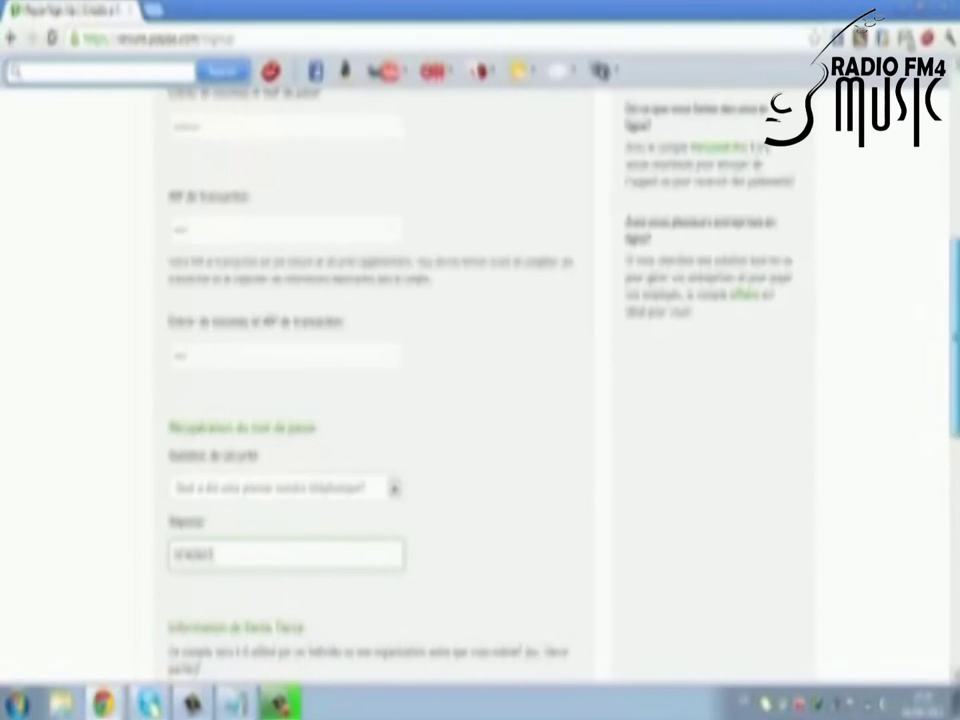
{"action": "scroll", "coordinate": [480, 400], "scroll_direction": "down", "scroll_amount": 3}
{"action": "left_click_drag", "start_coordinate": [955, 410], "coordinate": [943, 484]}
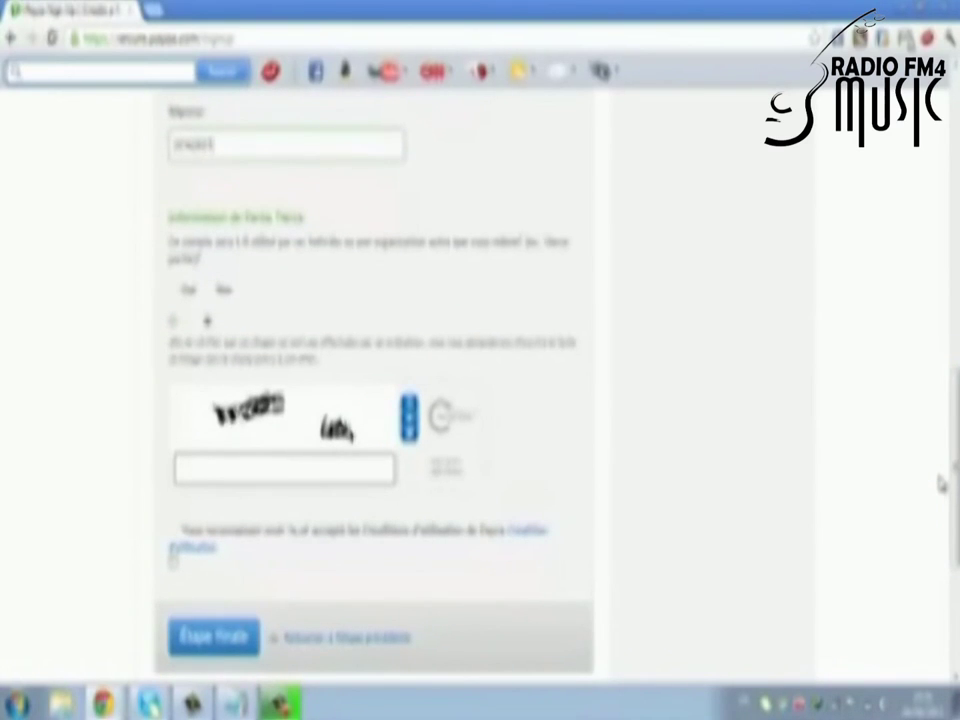
Step: Answer Non to the third-party question, type the captcha words, and accept the terms
{"action": "left_click", "coordinate": [207, 320]}
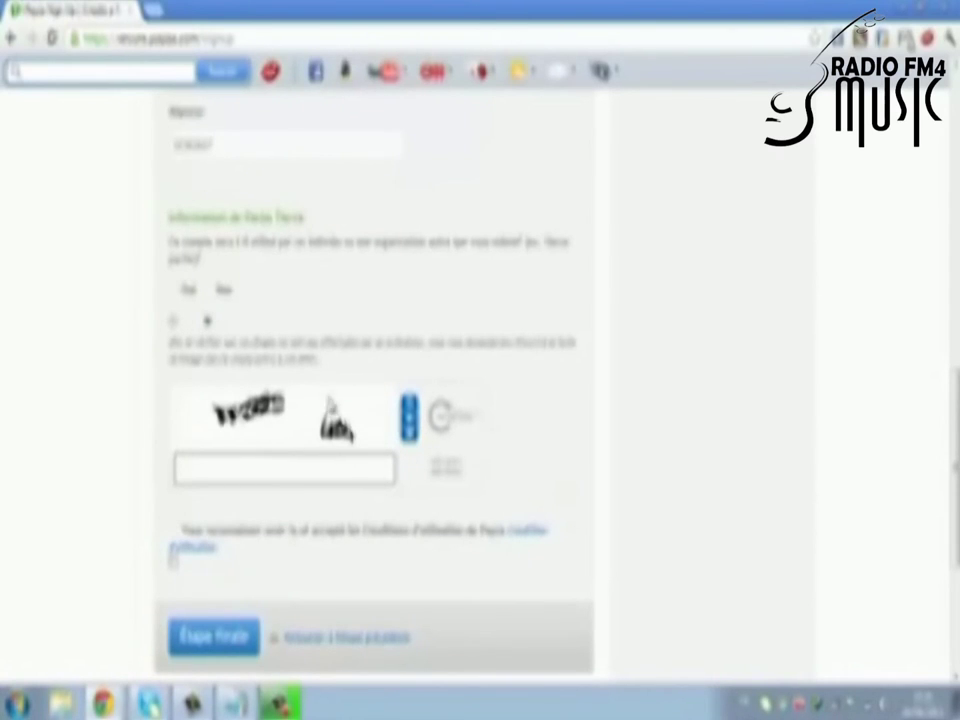
{"action": "left_click", "coordinate": [329, 482]}
{"action": "type", "text": "dod"}
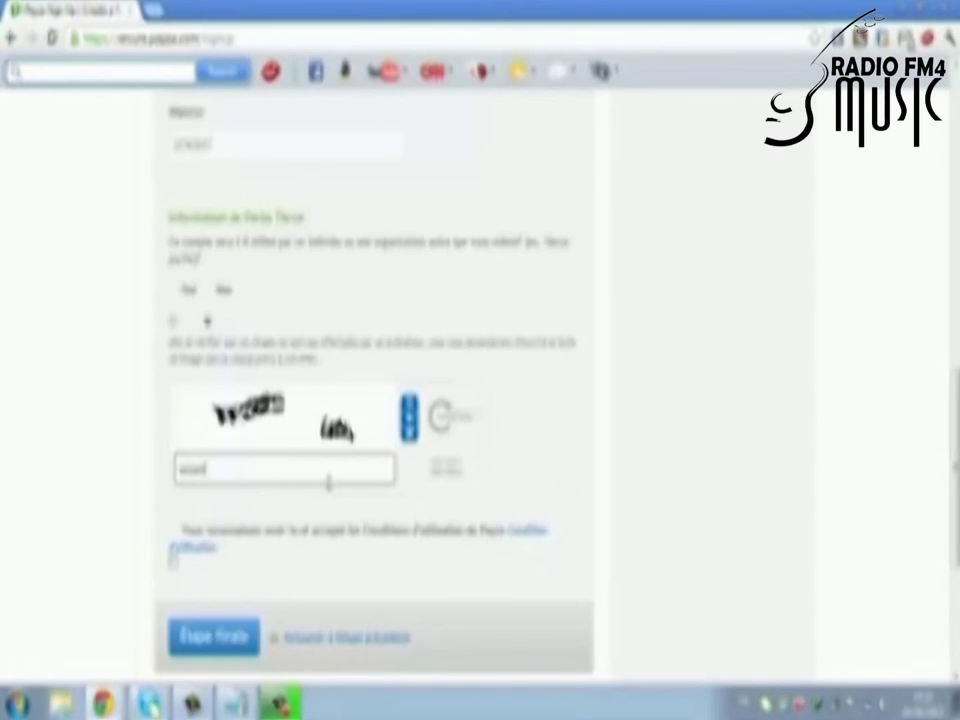
{"action": "type", "text": "ni"}
{"action": "type", "text": "anab"}
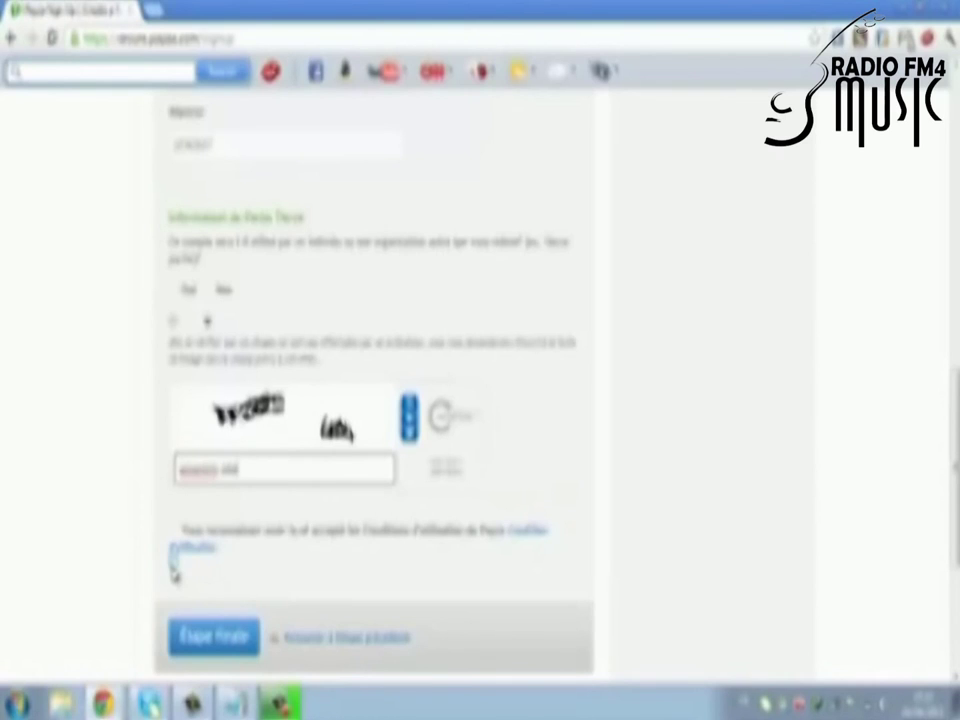
{"action": "type", "text": "e"}
{"action": "left_click", "coordinate": [173, 562]}
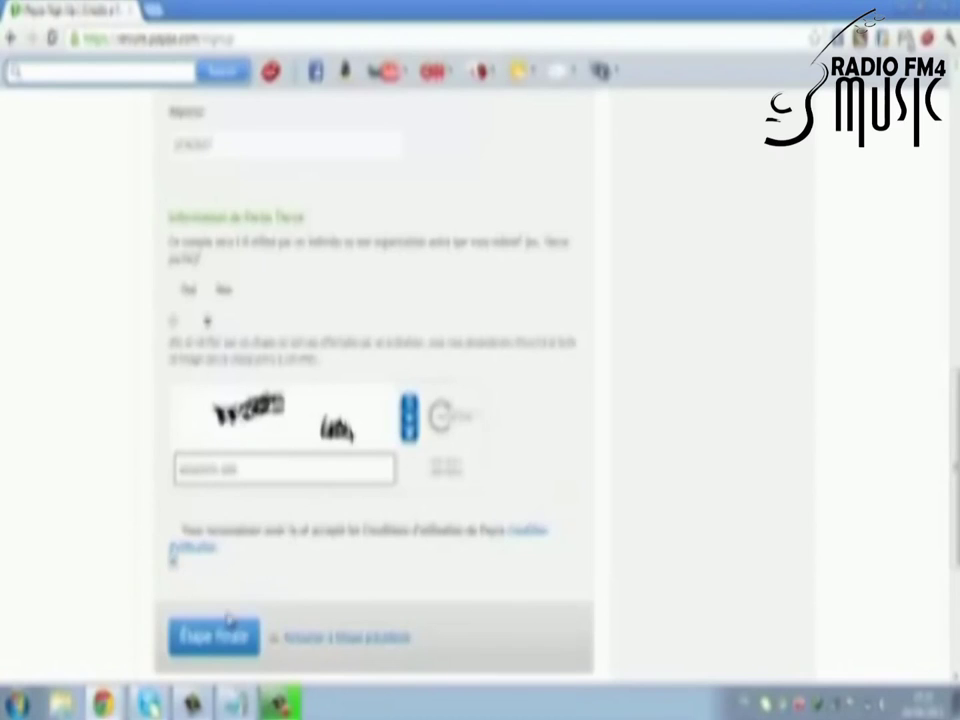
{"action": "scroll", "coordinate": [213, 632], "scroll_direction": "down", "scroll_amount": 1}
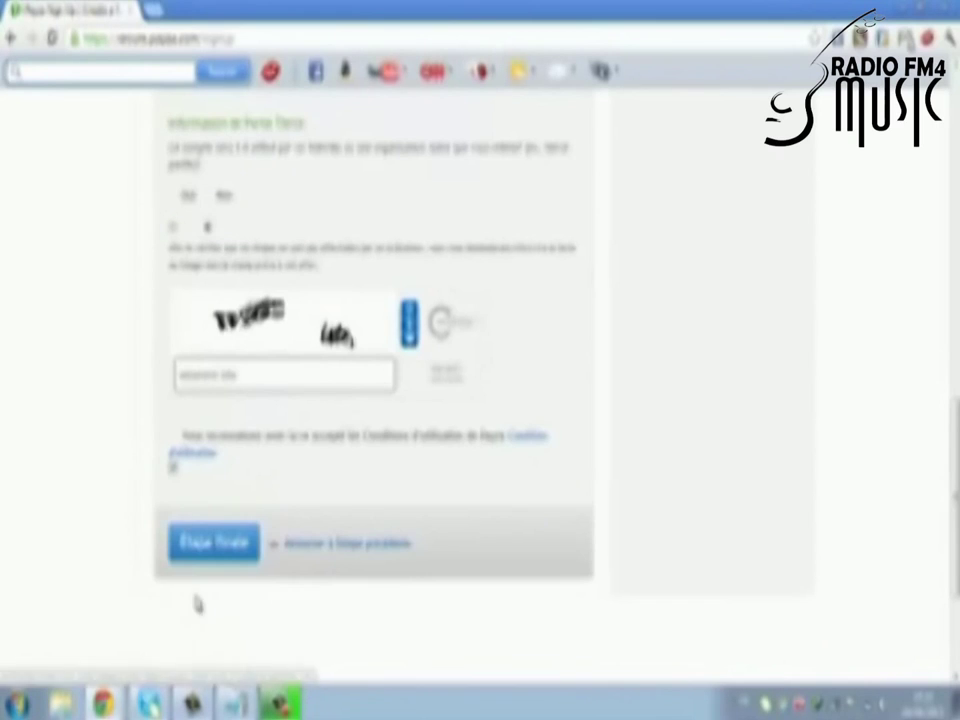
Step: Submit with Étape finale, review the step 3 e-mail validation page, and open a new tab
{"action": "left_click", "coordinate": [236, 547]}
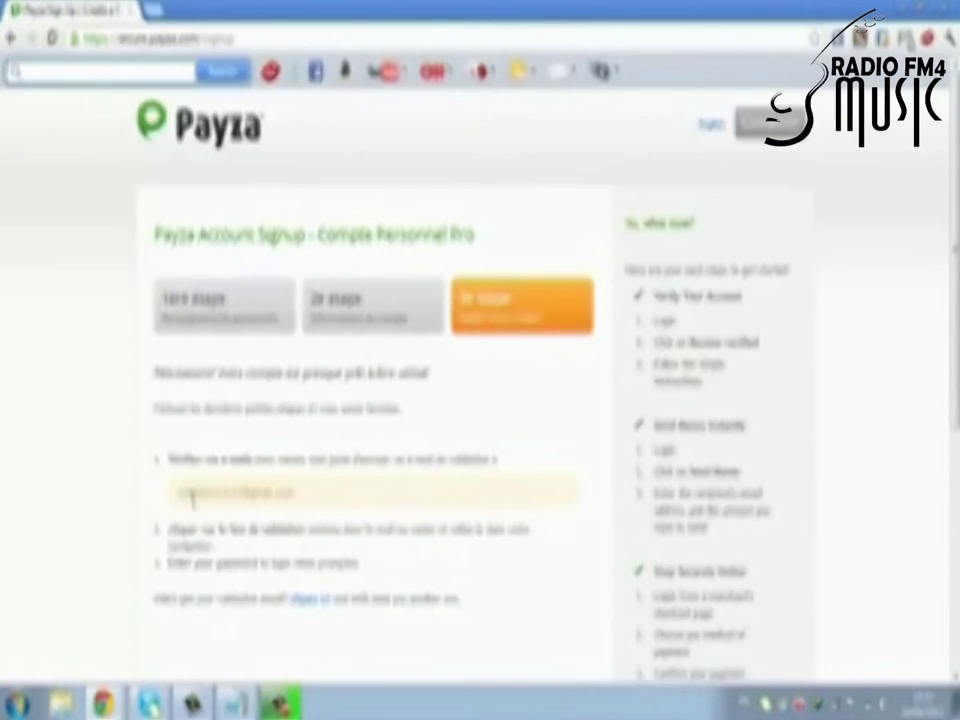
{"action": "scroll", "coordinate": [160, 505], "scroll_direction": "down", "scroll_amount": 1}
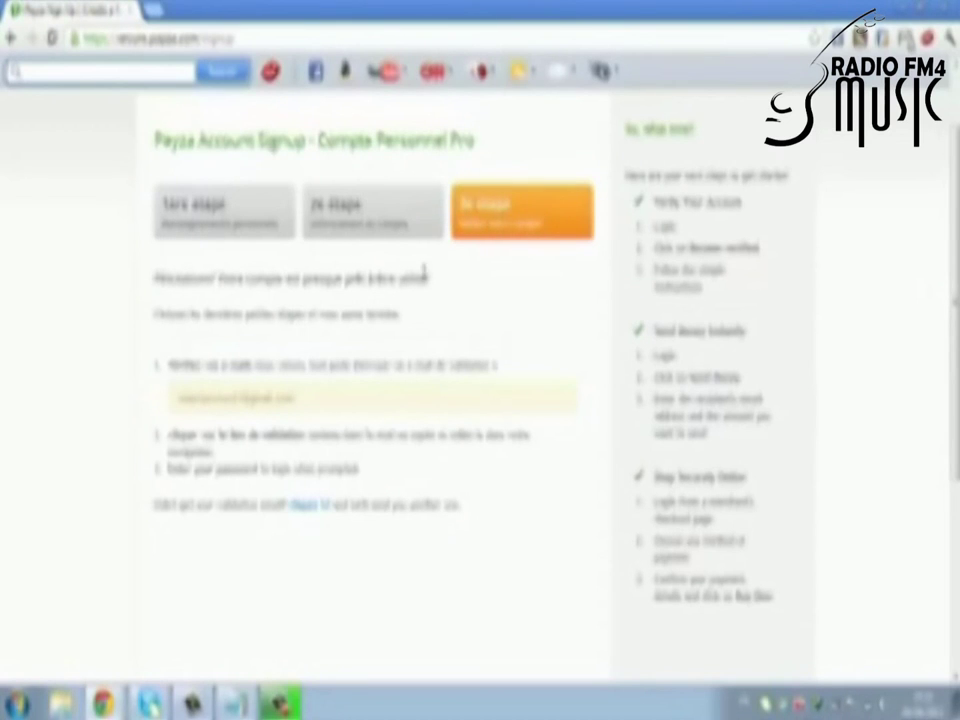
{"action": "scroll", "coordinate": [425, 272], "scroll_direction": "down", "scroll_amount": 4}
{"action": "scroll", "coordinate": [298, 302], "scroll_direction": "up", "scroll_amount": 5}
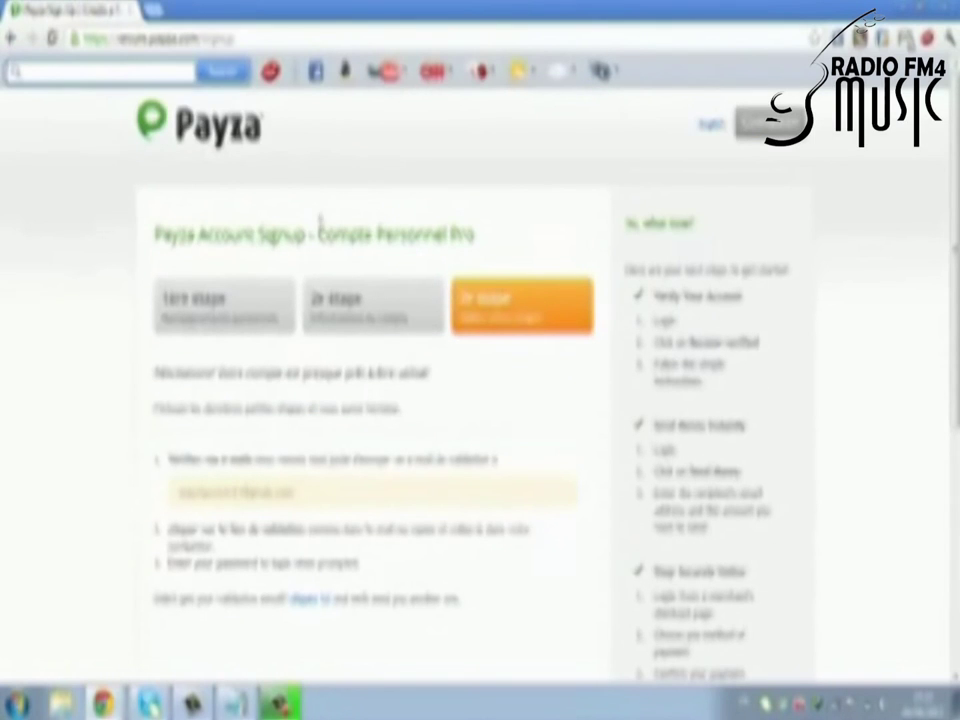
{"action": "key", "text": "ctrl+t"}
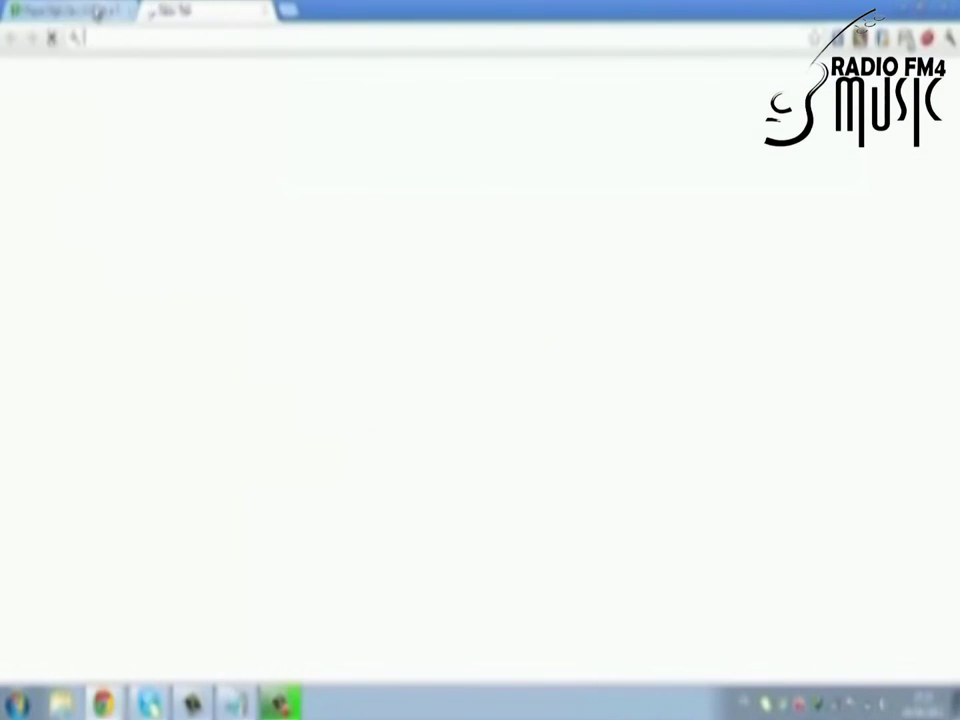